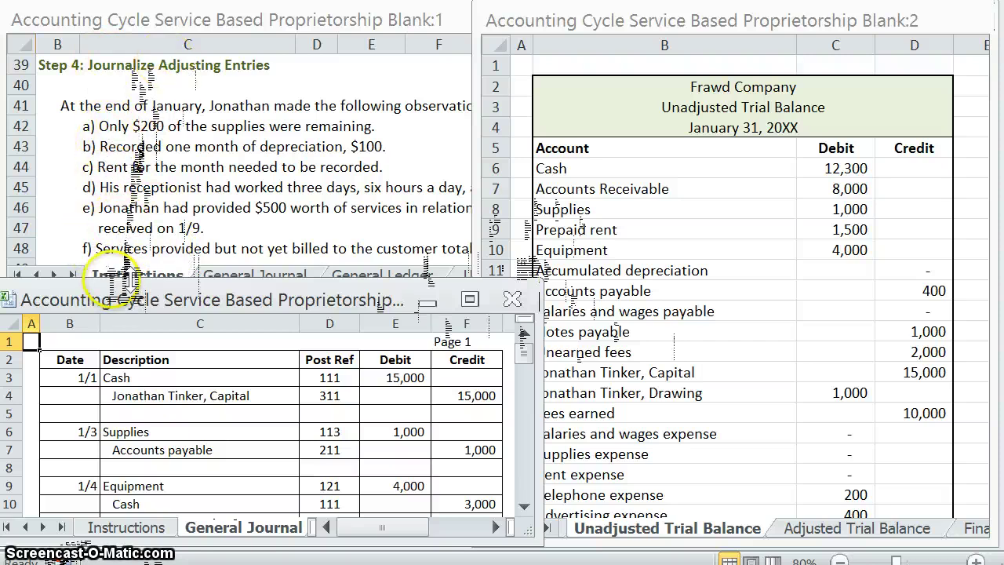
Switch to the General Journal sheet and scroll down to the empty Adjusting Entries table on page 2.
{"action": "left_click", "coordinate": [240, 524]}
{"action": "left_click", "coordinate": [222, 471]}
{"action": "scroll", "coordinate": [215, 463], "scroll_direction": "down", "scroll_amount": 12}
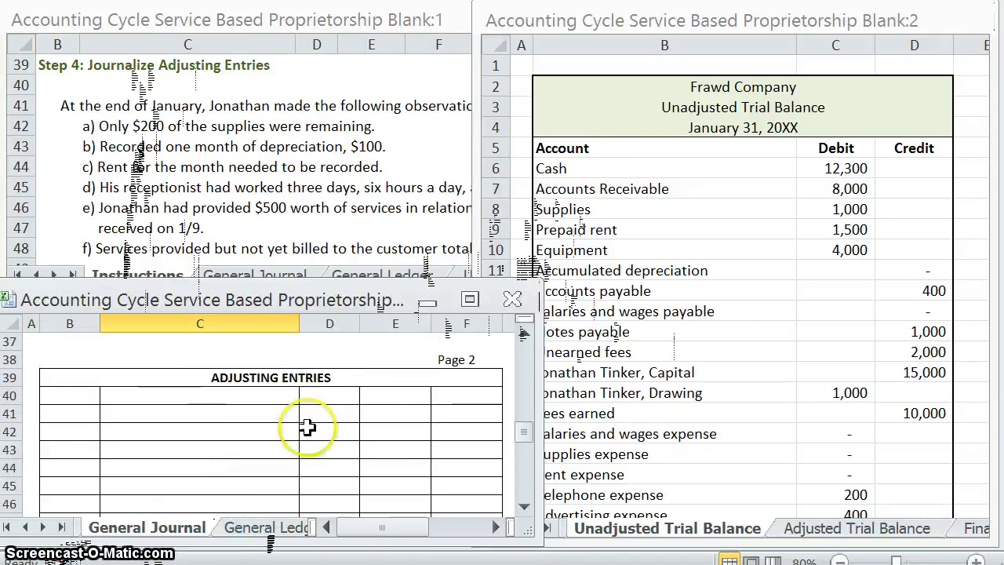
Enter 1/31 in B40 and insert the copied Date, Description, Post Ref, Debit and Credit header row above it.
{"action": "left_click", "coordinate": [446, 360]}
{"action": "left_click", "coordinate": [87, 391]}
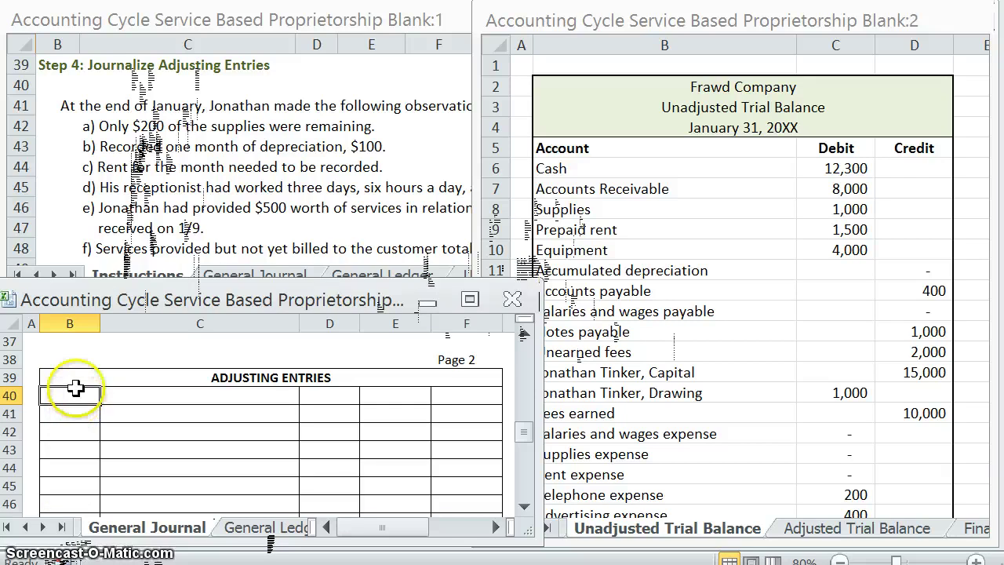
{"action": "type", "text": "1/31"}
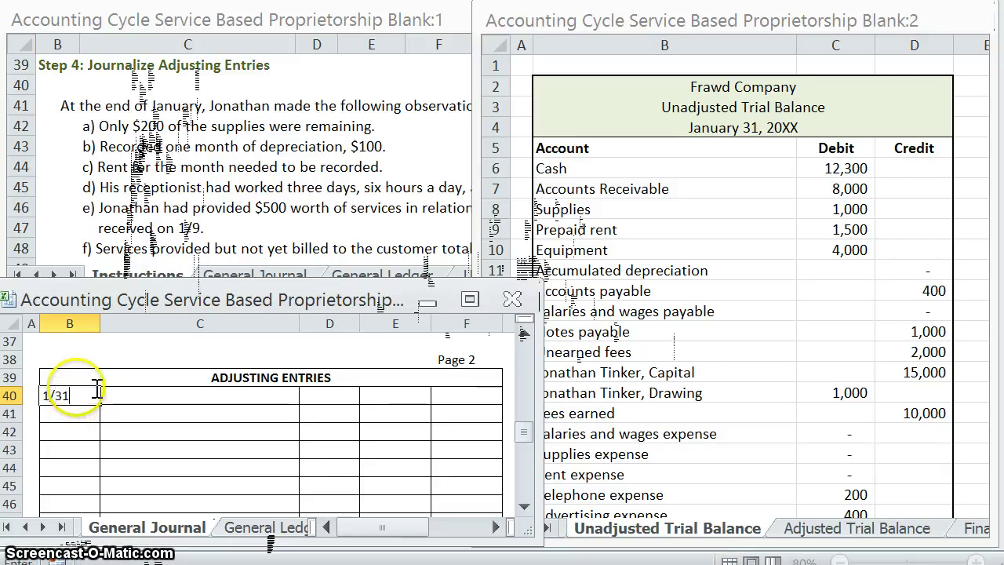
{"action": "key", "text": "Return"}
{"action": "left_click", "coordinate": [135, 390]}
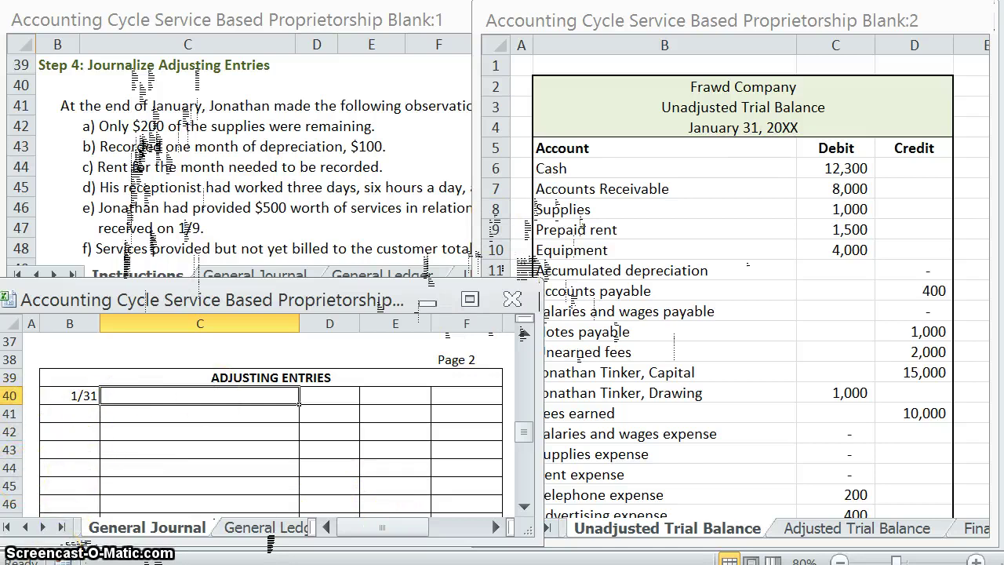
{"action": "type", "text": "Date\tDescription\tPost Ref\tDebit\tCredit 1/31"}
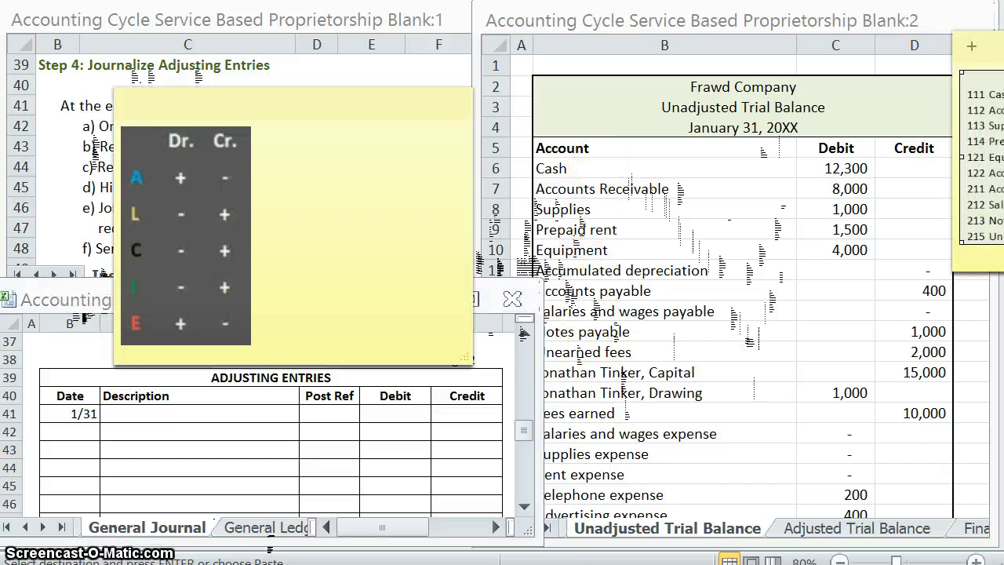
{"action": "left_click_drag", "start_coordinate": [737, 118], "coordinate": [781, 135]}
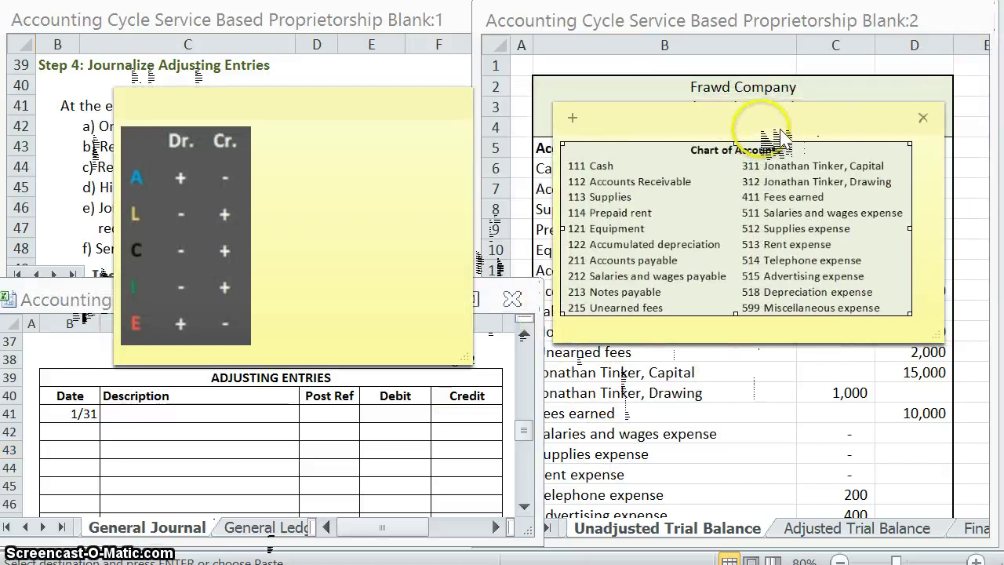
{"action": "key", "text": "ctrl+d"}
{"action": "left_click", "coordinate": [377, 106]}
{"action": "left_click_drag", "start_coordinate": [376, 106], "coordinate": [883, 139]}
{"action": "left_click", "coordinate": [676, 258]}
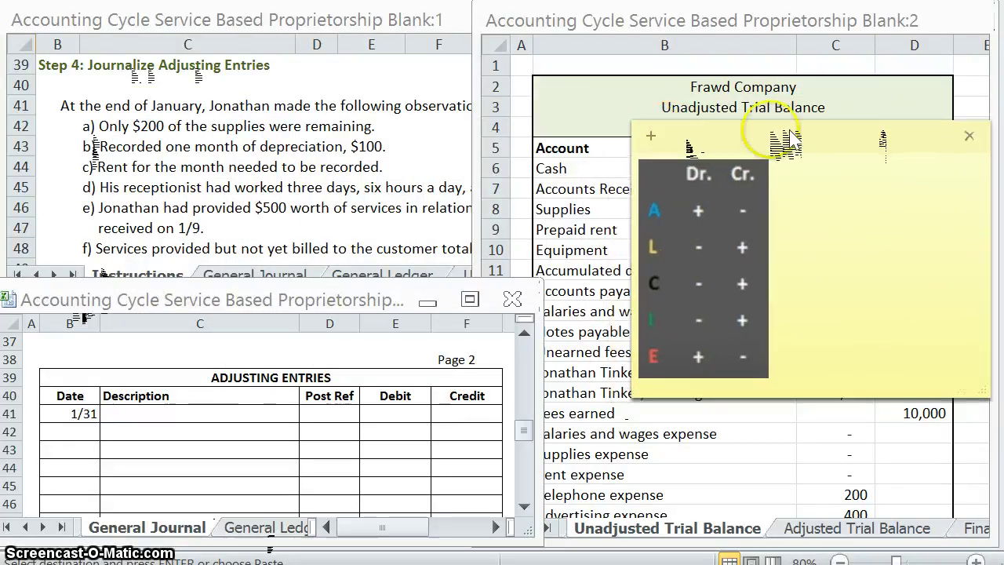
{"action": "left_click", "coordinate": [948, 138]}
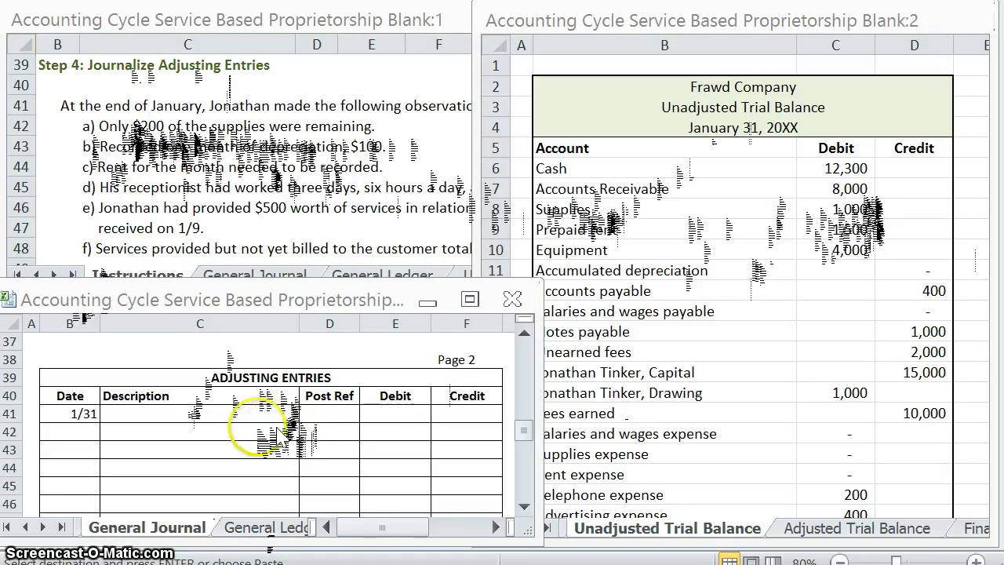
Check the debit/credit rules note: assets decrease on the credit side.
{"action": "left_click", "coordinate": [238, 426]}
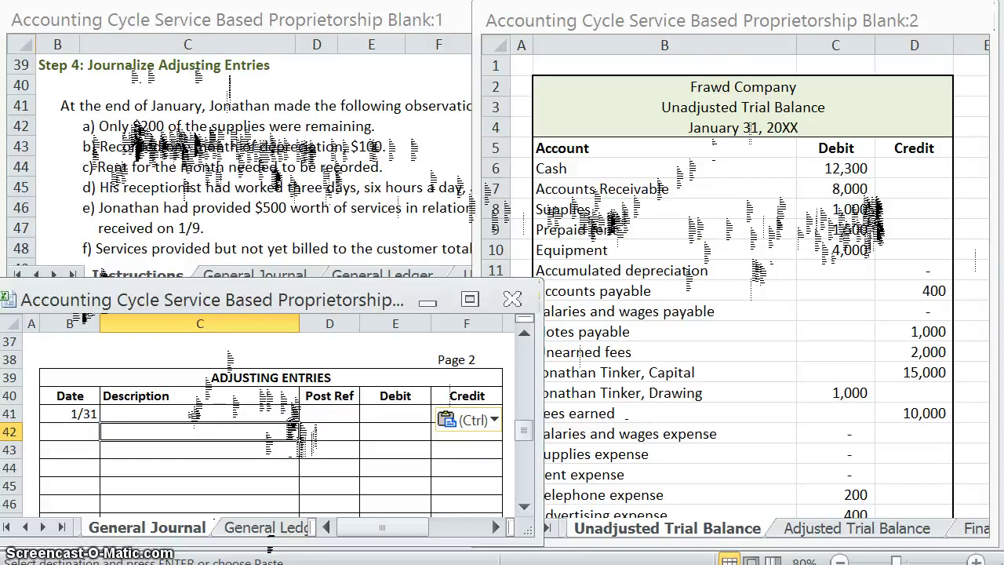
{"action": "left_click", "coordinate": [873, 220]}
{"action": "key", "text": "alt+Tab"}
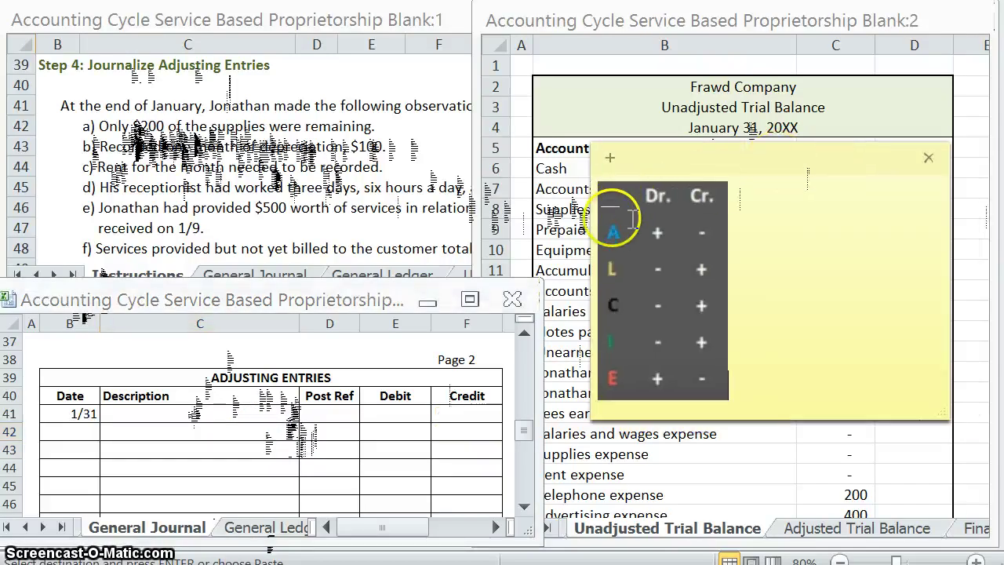
{"action": "left_click", "coordinate": [618, 234]}
{"action": "left_click", "coordinate": [716, 229]}
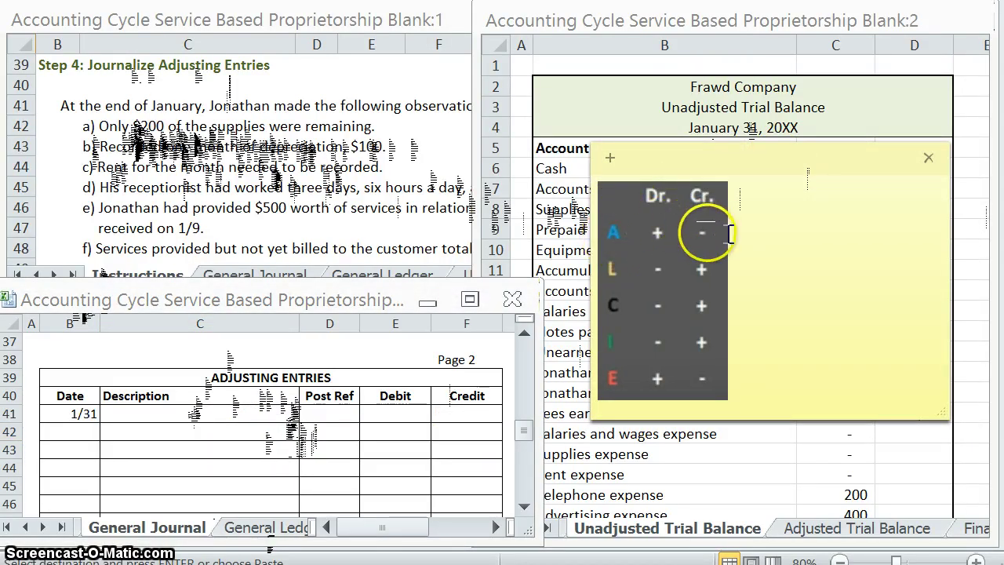
{"action": "left_click", "coordinate": [690, 173]}
{"action": "key", "text": "alt+Tab"}
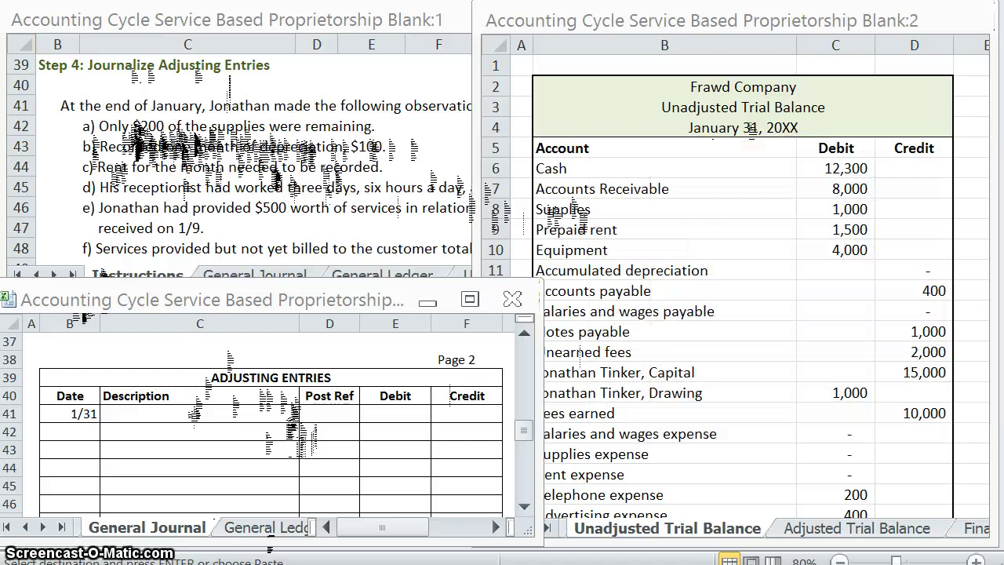
{"action": "left_click", "coordinate": [174, 428]}
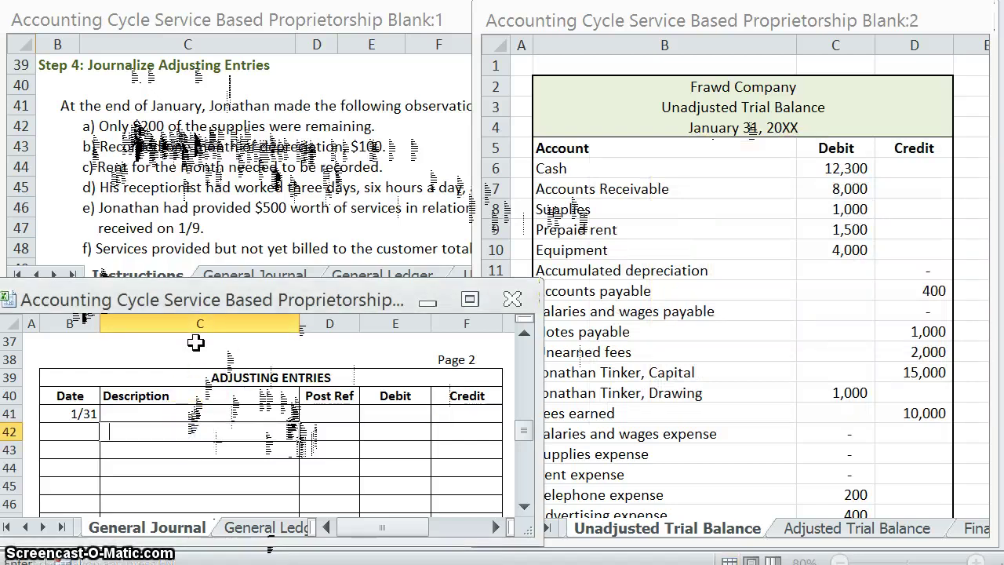
Enter Supplies with an 800 credit on row 42 and an 800 debit on row 41.
{"action": "type", "text": "Supplies"}
{"action": "key", "text": "Tab"}
{"action": "key", "text": "Tab"}
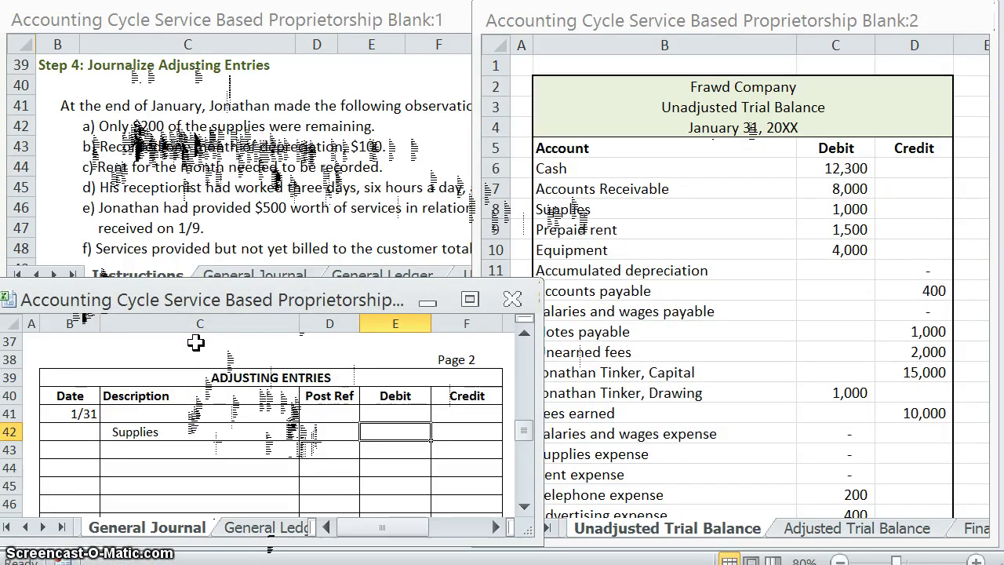
{"action": "key", "text": "Tab"}
{"action": "type", "text": "800"}
{"action": "key", "text": "Up"}
{"action": "key", "text": "Left"}
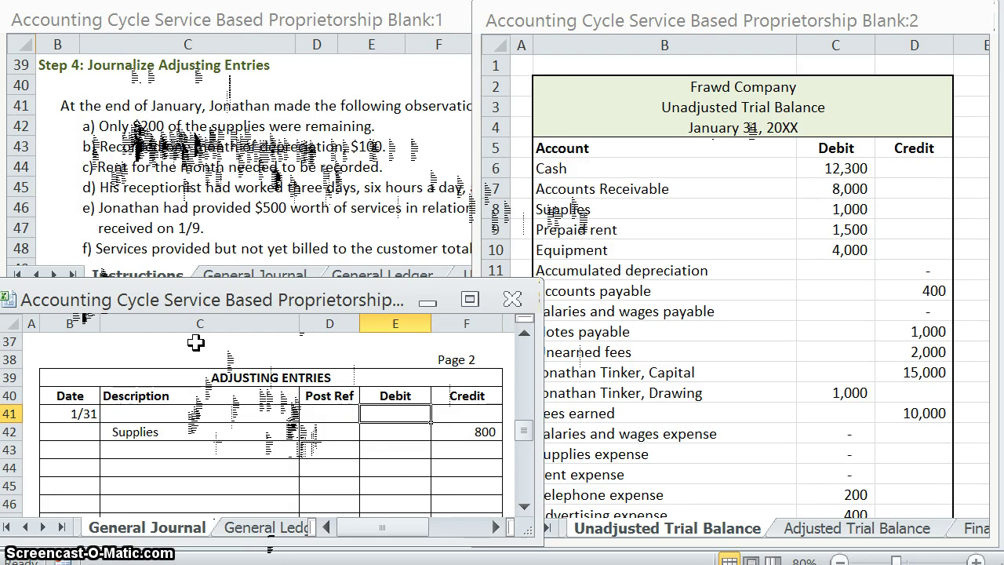
{"action": "type", "text": "800"}
{"action": "left_click", "coordinate": [146, 422]}
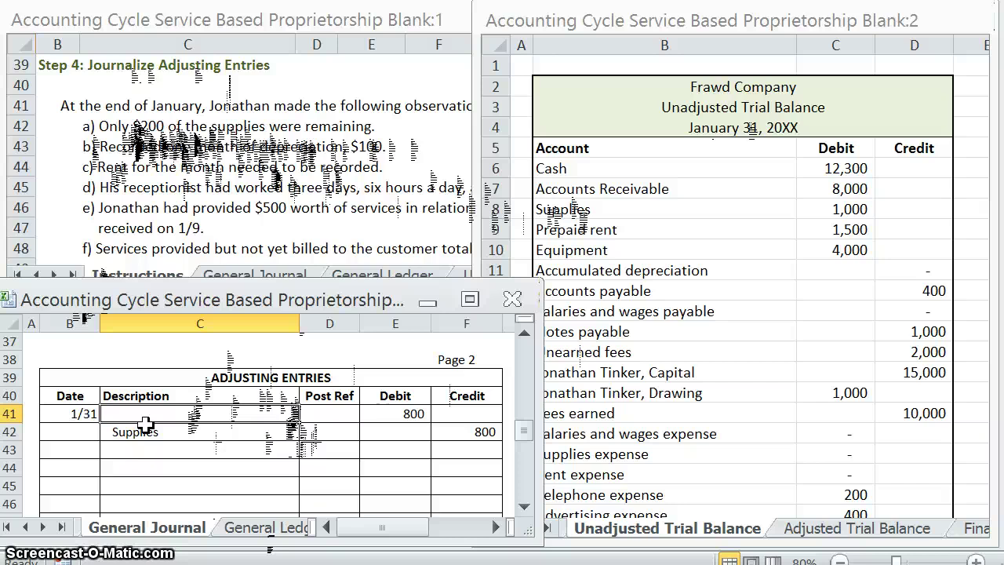
Label the debit line Supplies expense, matching the trial balance account name.
{"action": "left_click", "coordinate": [698, 457]}
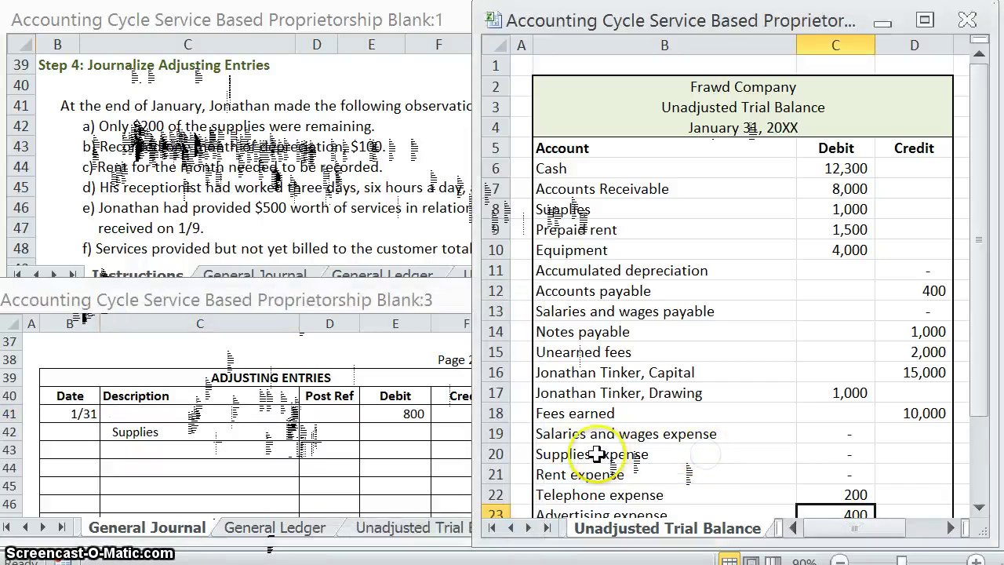
{"action": "left_click", "coordinate": [162, 414]}
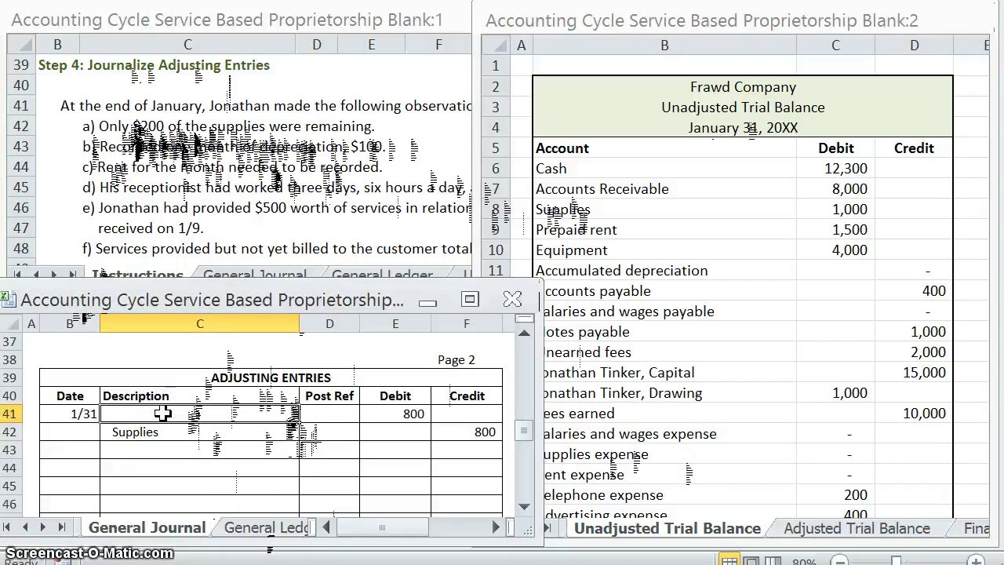
{"action": "type", "text": "Suppl"}
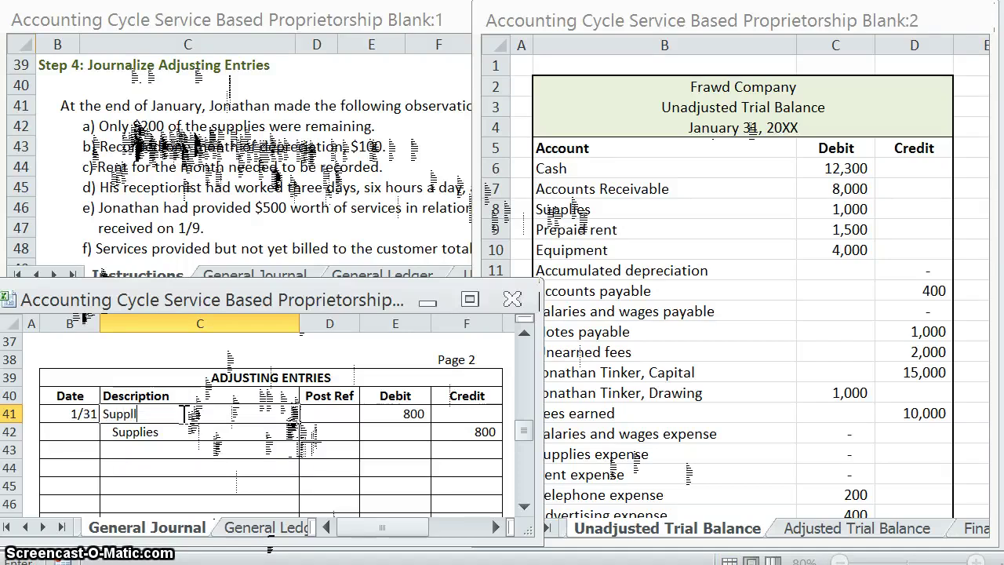
{"action": "type", "text": "ies expe"}
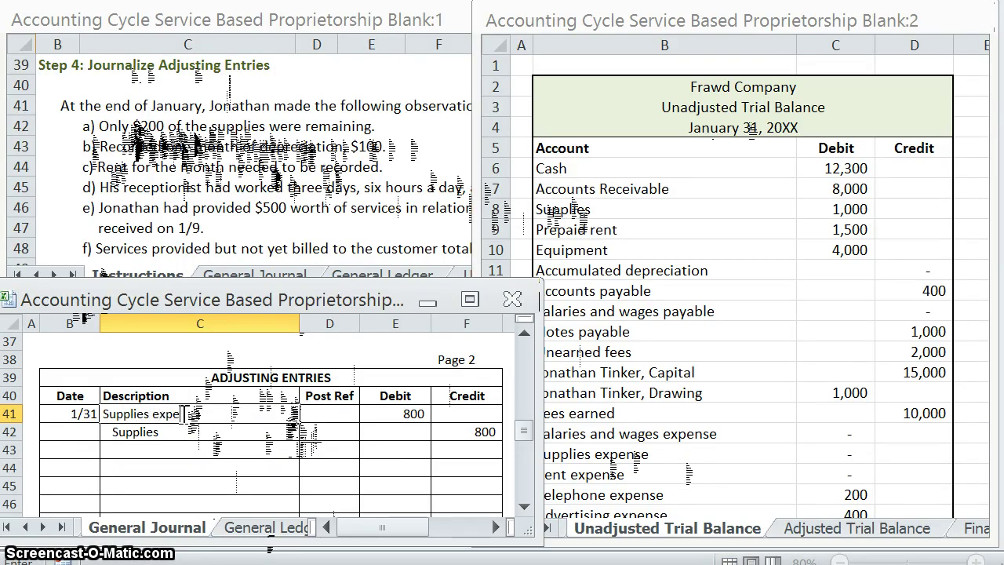
{"action": "type", "text": "nse"}
{"action": "key", "text": "Return"}
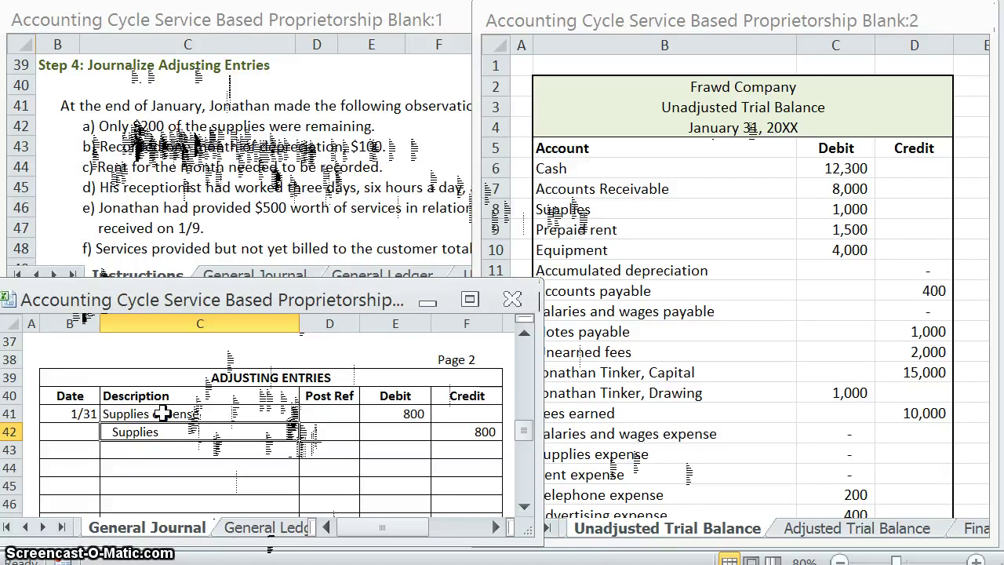
{"action": "left_click", "coordinate": [83, 467]}
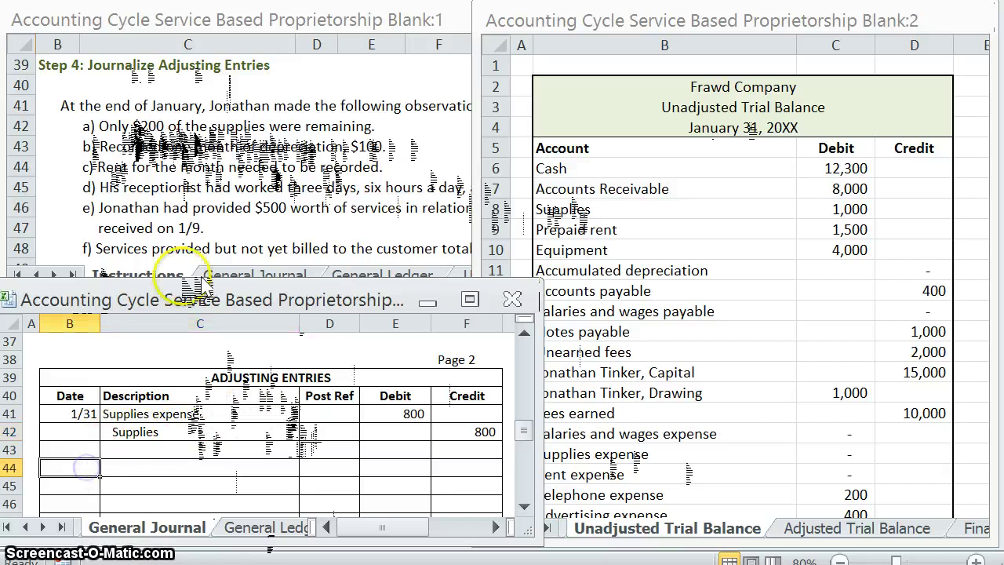
Date the second entry 1/31 in B44 and move to its Description cell C44.
{"action": "type", "text": "1/31"}
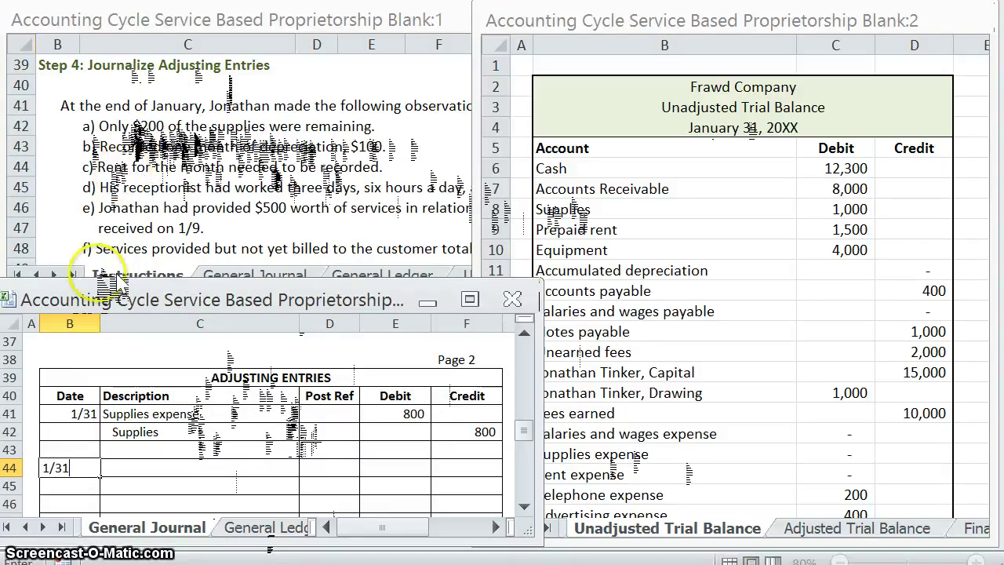
{"action": "key", "text": "Return"}
{"action": "left_click", "coordinate": [143, 469]}
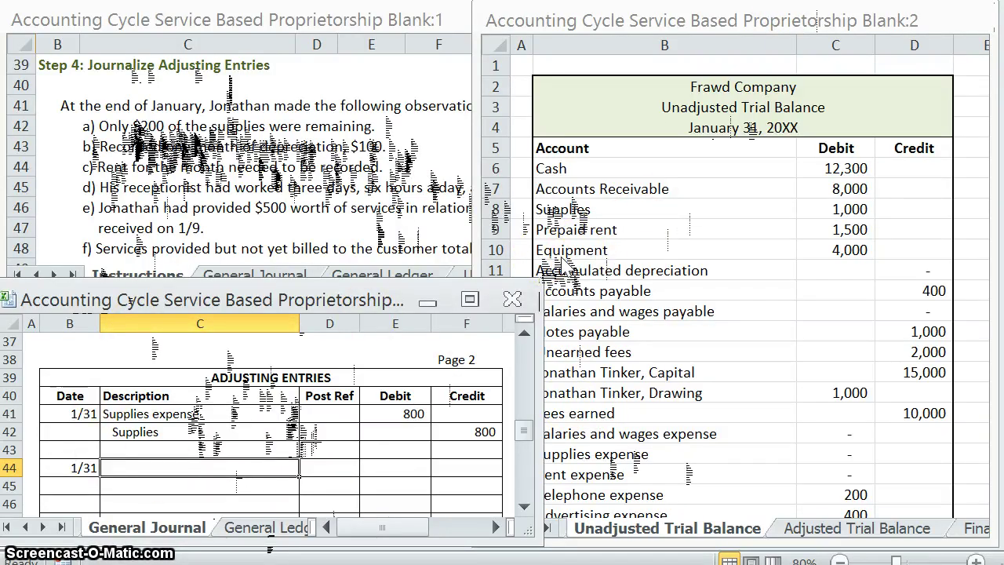
Enter Depreciation expense debited 100 and Accumulated depreciation credited 100.
{"action": "type", "text": "Depreciation expense"}
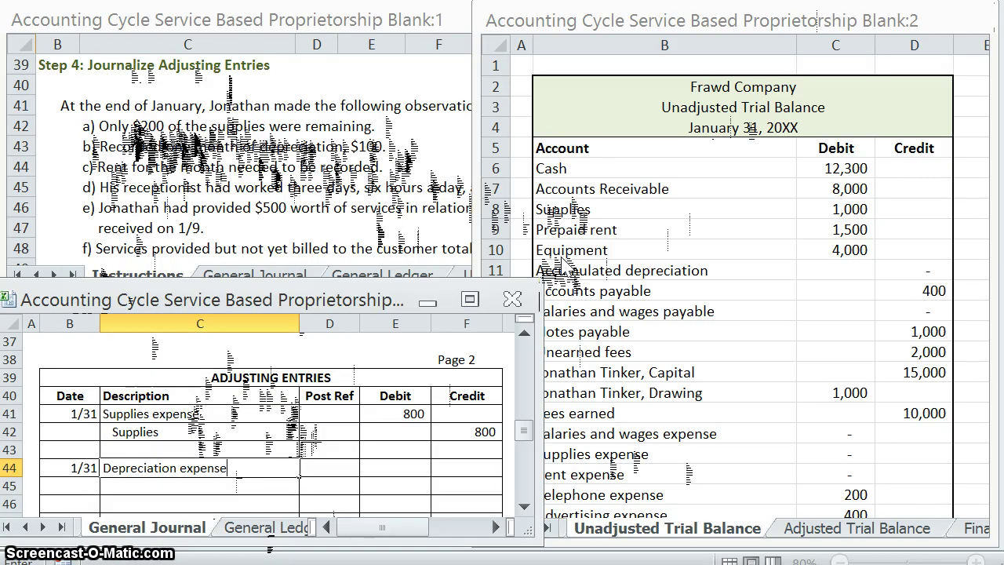
{"action": "key", "text": "Tab"}
{"action": "key", "text": "Tab"}
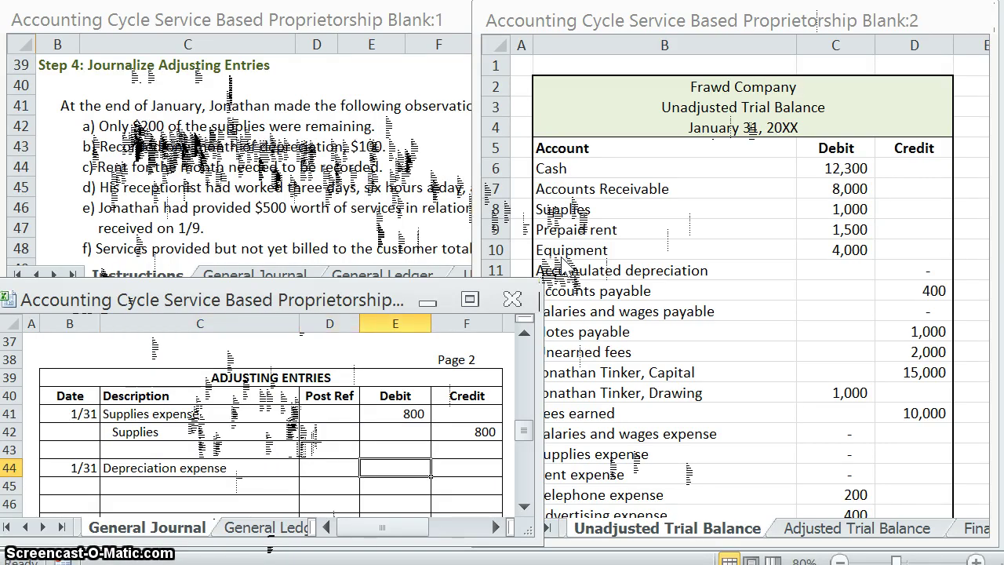
{"action": "type", "text": "100"}
{"action": "key", "text": "Return"}
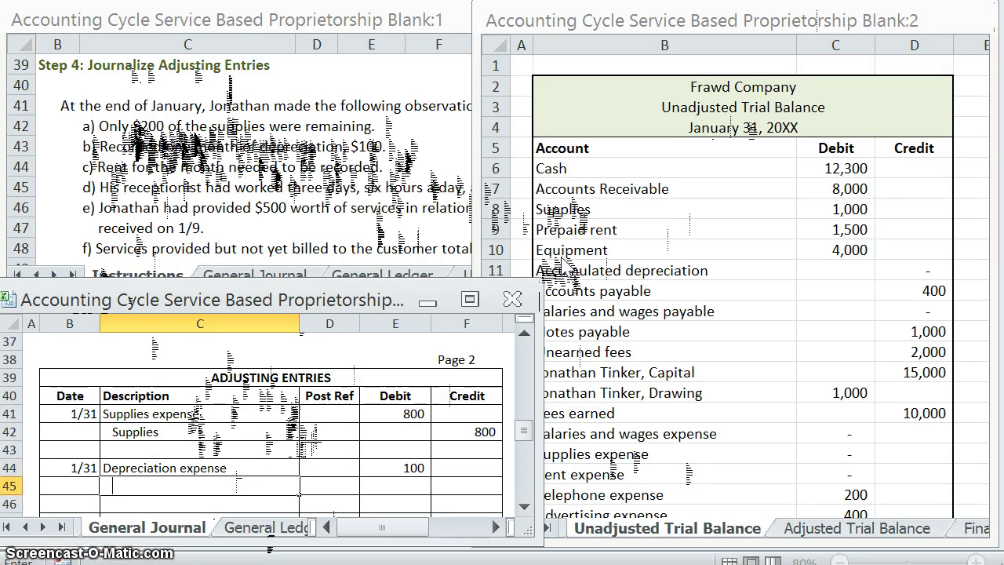
{"action": "type", "text": "Accumulate"}
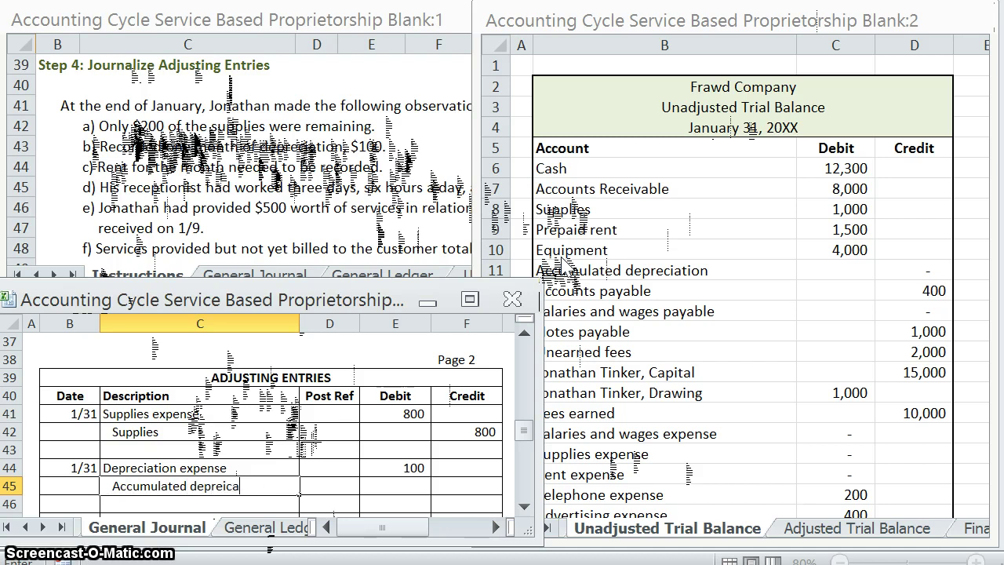
{"action": "type", "text": "d depreciation"}
{"action": "key", "text": "Tab"}
{"action": "key", "text": "Tab"}
{"action": "key", "text": "Tab"}
{"action": "type", "text": "1"}
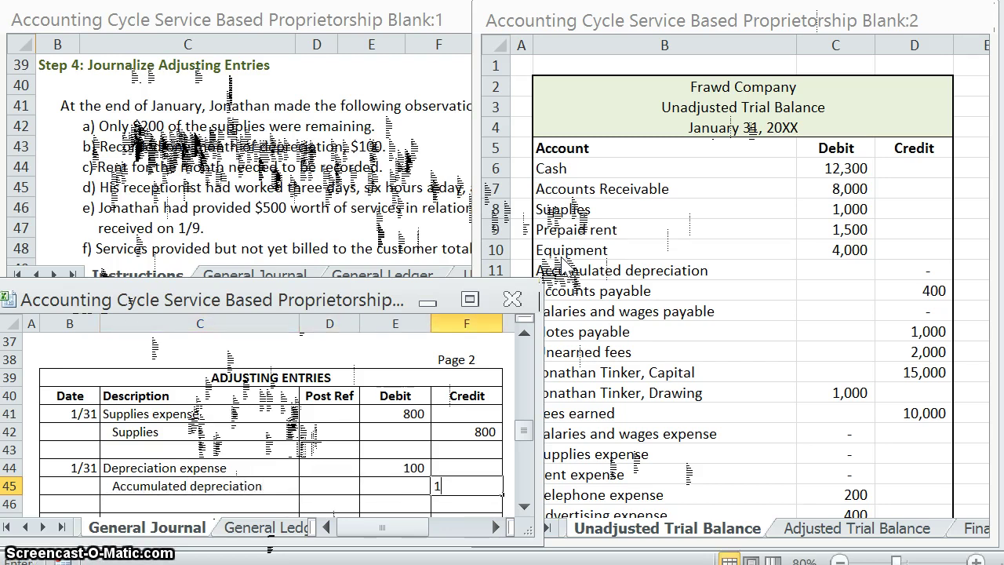
{"action": "type", "text": "00"}
{"action": "key", "text": "Return"}
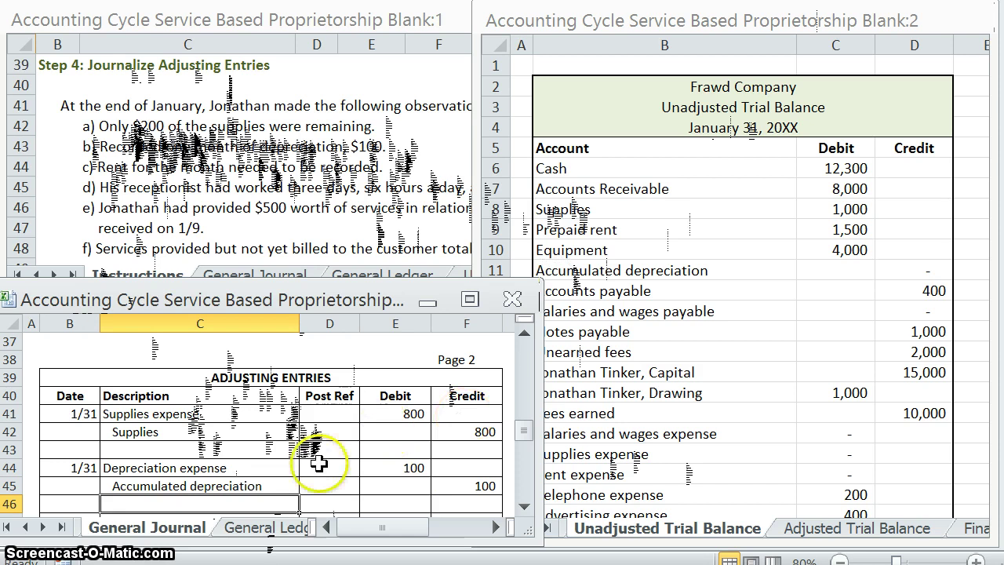
Verify the depreciation lines against the debit/credit sign chart, then close the chart.
{"action": "left_click", "coordinate": [292, 470]}
{"action": "left_click", "coordinate": [287, 486]}
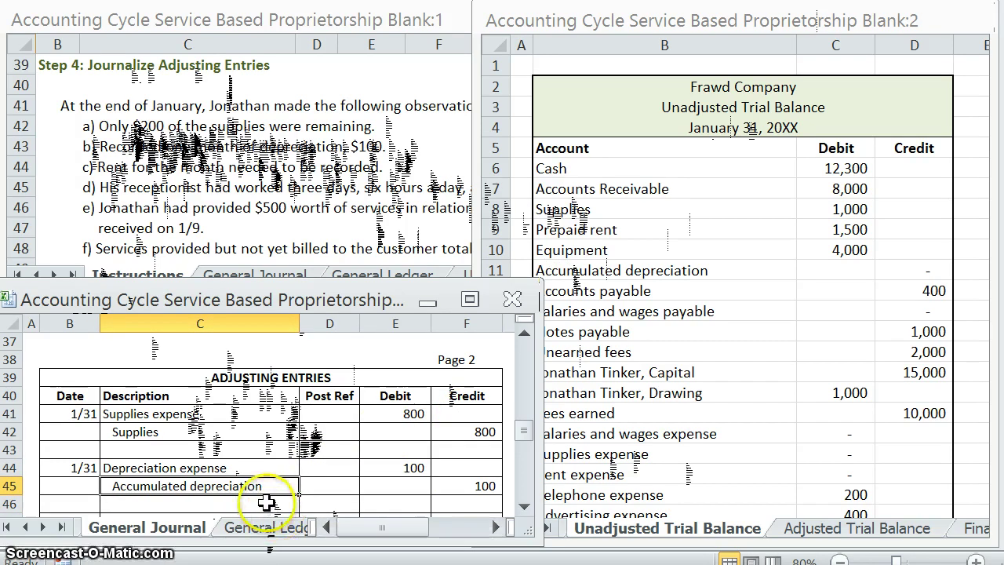
{"action": "left_click", "coordinate": [167, 486]}
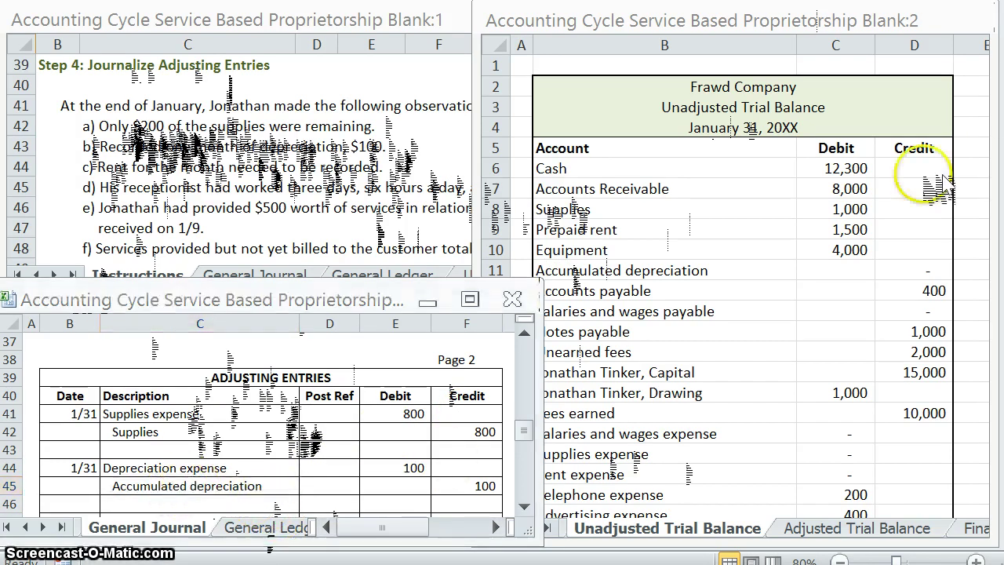
{"action": "left_click", "coordinate": [641, 232]}
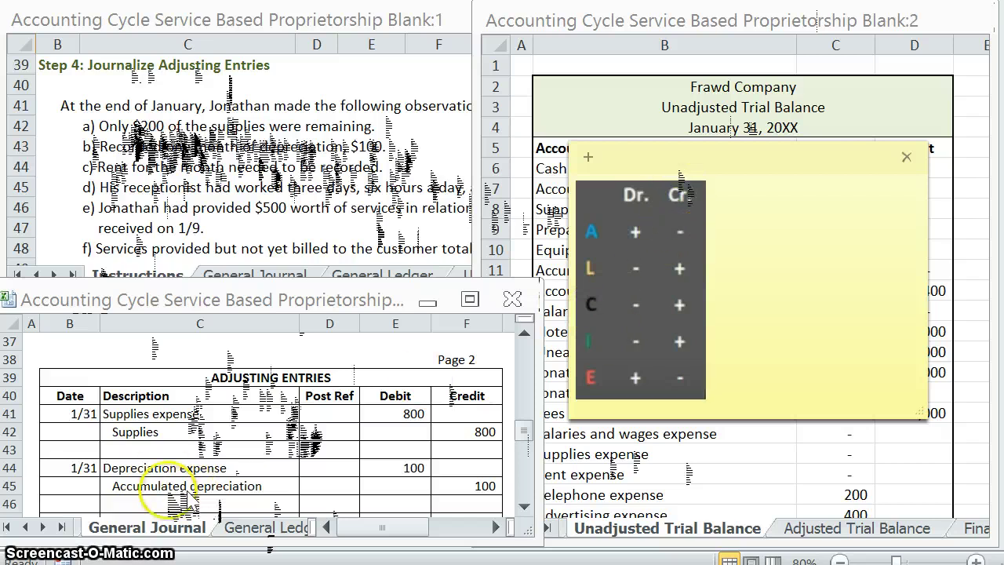
{"action": "left_click_drag", "start_coordinate": [814, 164], "coordinate": [814, 163]}
{"action": "left_click", "coordinate": [907, 154]}
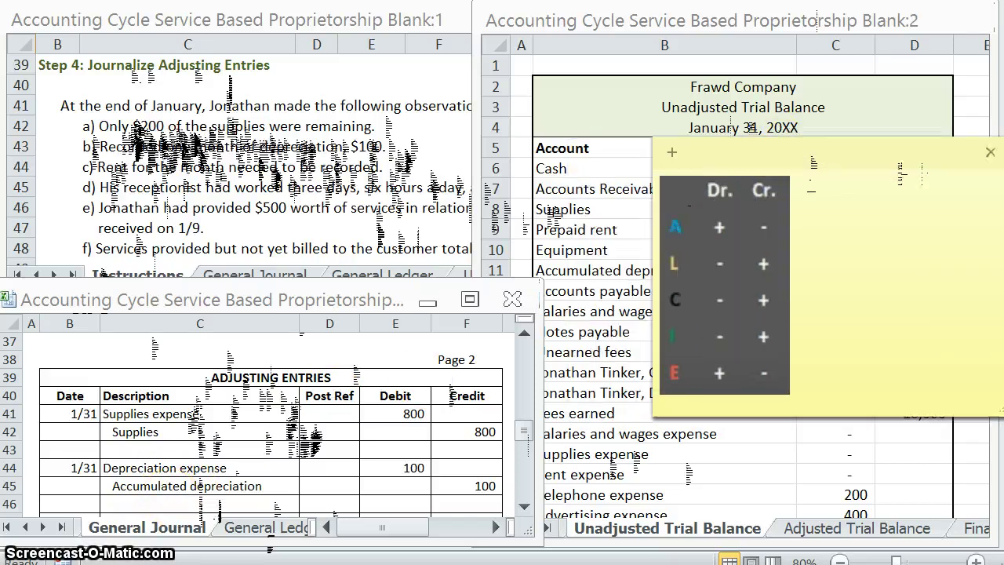
{"action": "left_click", "coordinate": [118, 487]}
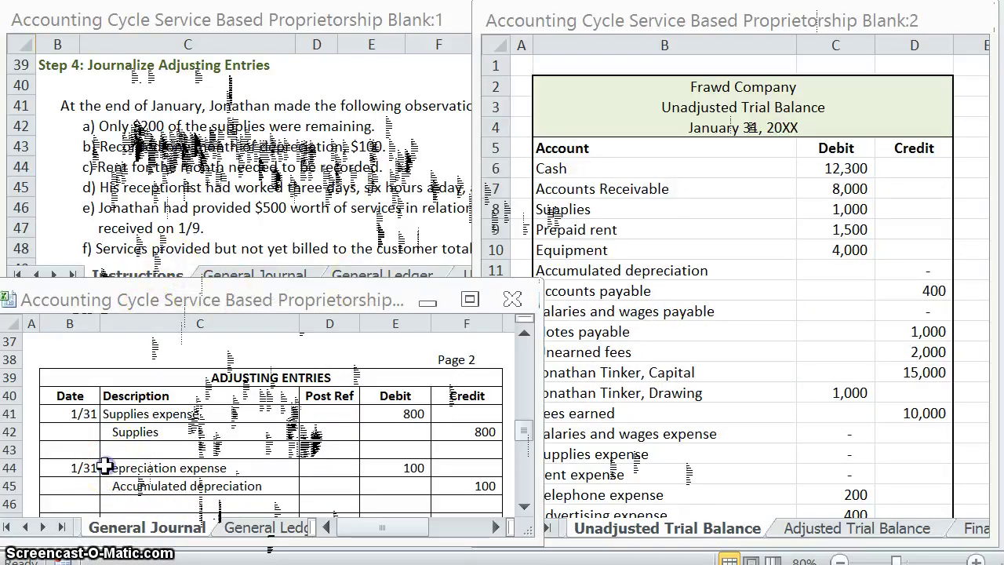
{"action": "scroll", "coordinate": [105, 460], "scroll_direction": "down", "scroll_amount": 2}
{"action": "scroll", "coordinate": [106, 460], "scroll_direction": "up", "scroll_amount": 2}
{"action": "left_click", "coordinate": [524, 506]}
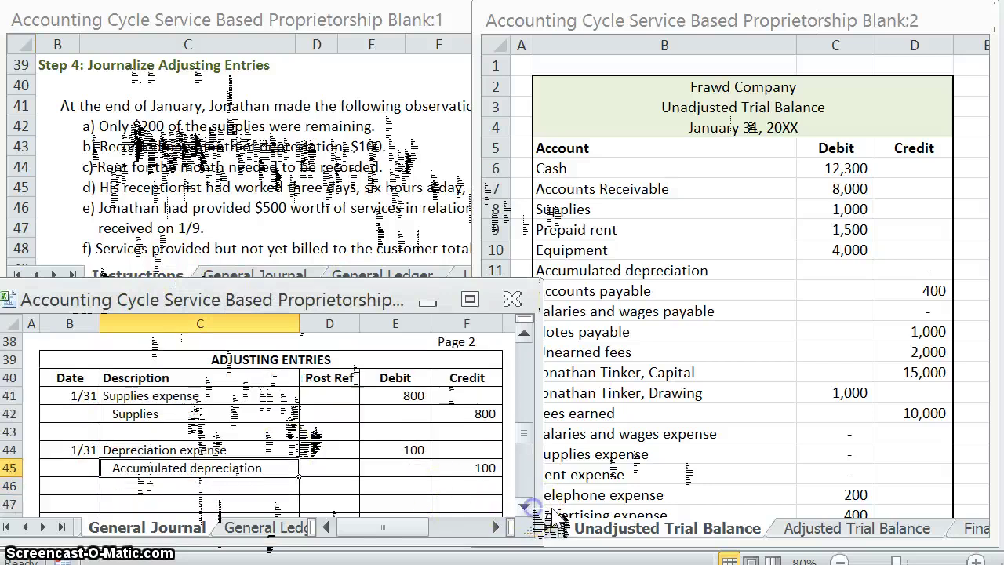
{"action": "left_click", "coordinate": [524, 506]}
{"action": "left_click", "coordinate": [524, 506]}
{"action": "left_click", "coordinate": [72, 465]}
Date the third entry 1/31 and review the instructions, trial balance and debit/credit sign chart.
{"action": "type", "text": "1/31"}
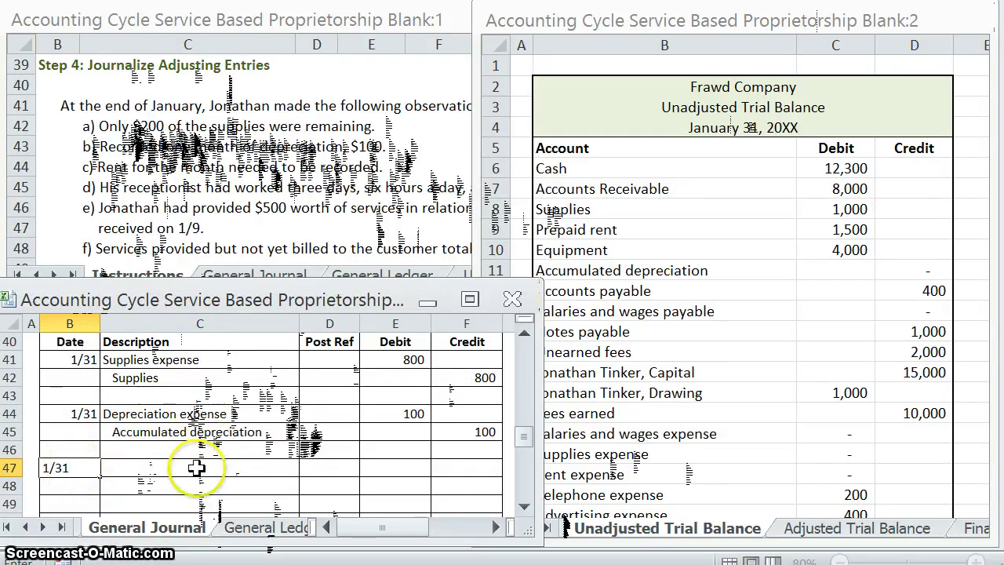
{"action": "left_click", "coordinate": [196, 471]}
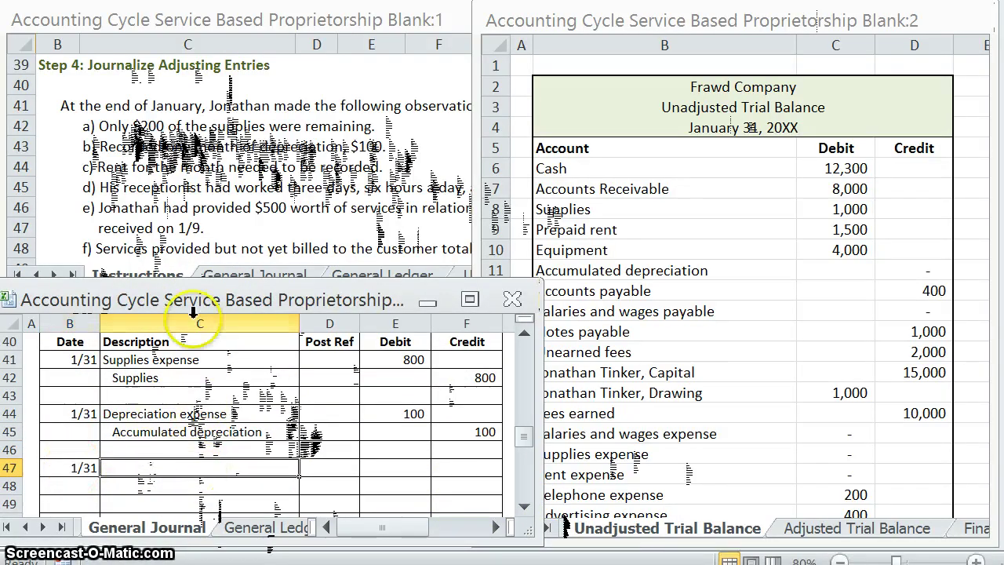
{"action": "left_click", "coordinate": [306, 173]}
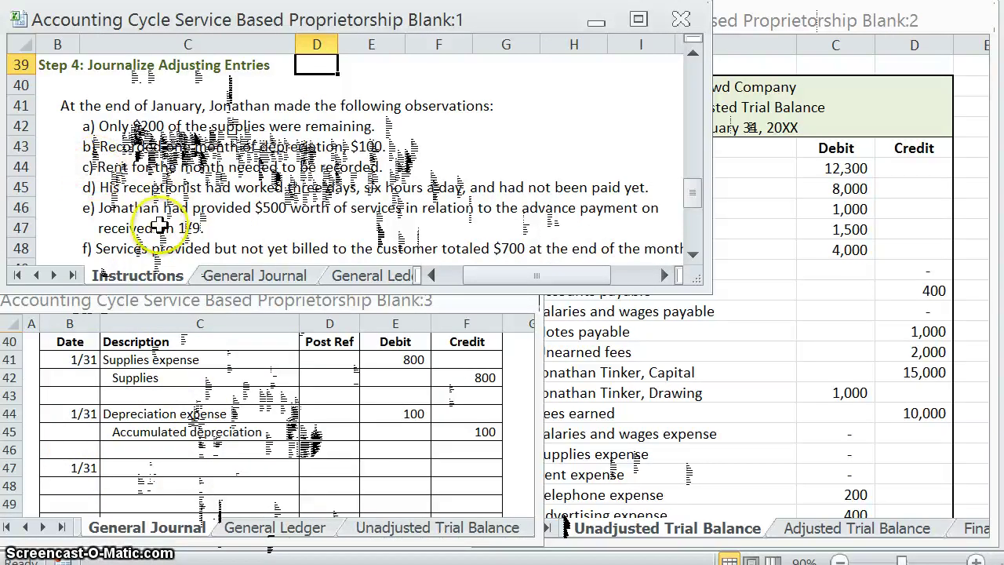
{"action": "left_click", "coordinate": [689, 312]}
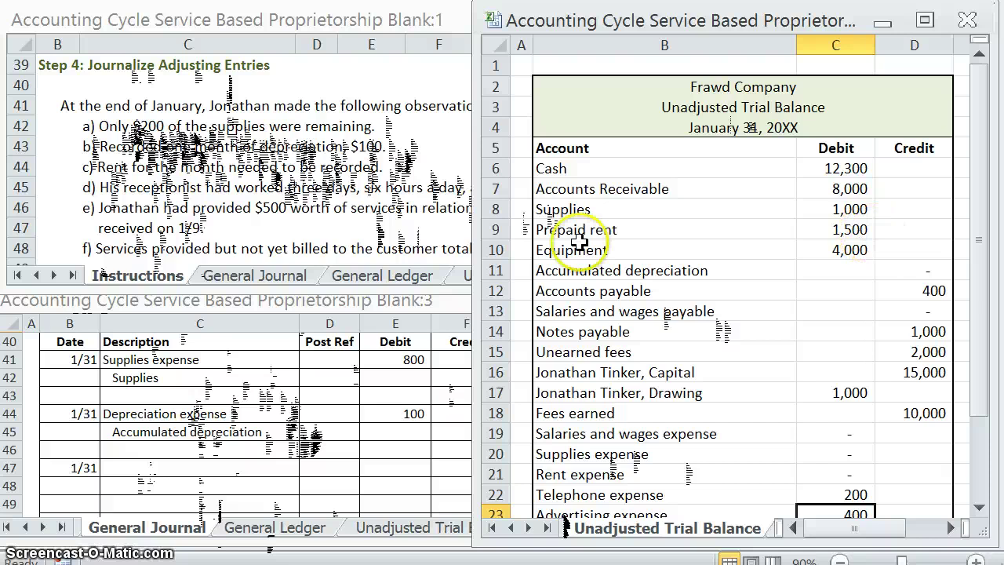
{"action": "left_click", "coordinate": [406, 227]}
{"action": "scroll", "coordinate": [406, 227], "scroll_direction": "up", "scroll_amount": 6}
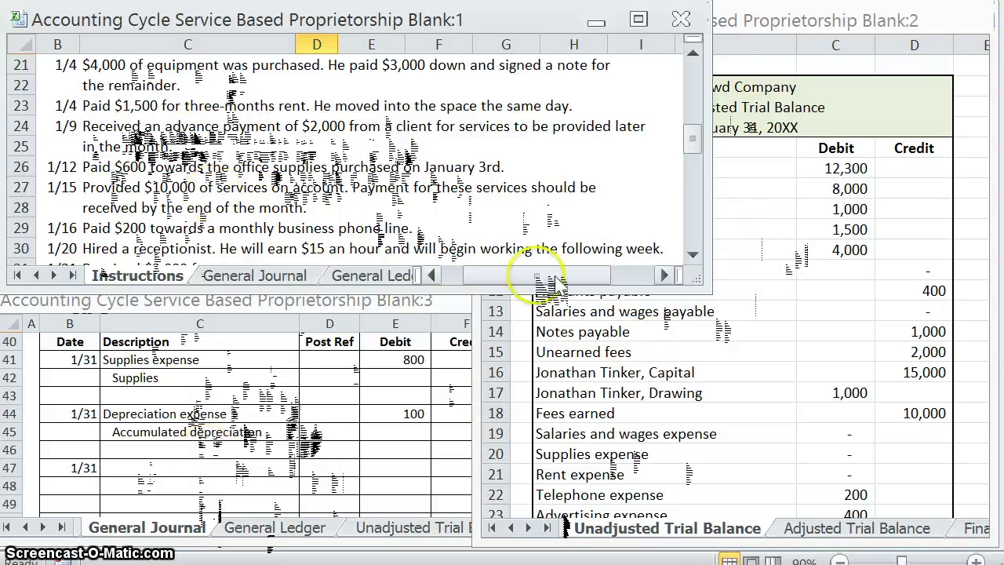
{"action": "left_click", "coordinate": [776, 289]}
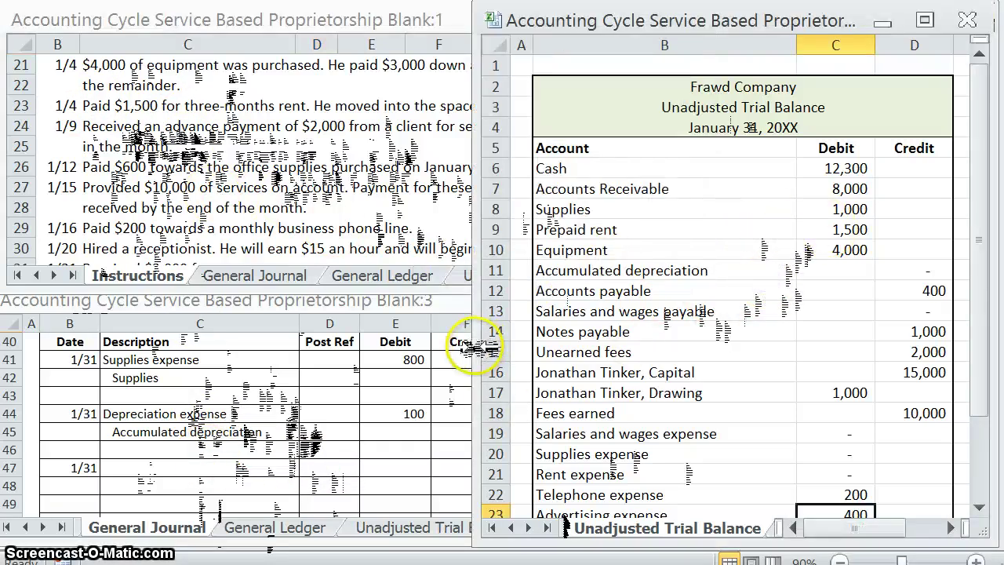
{"action": "left_click", "coordinate": [180, 424]}
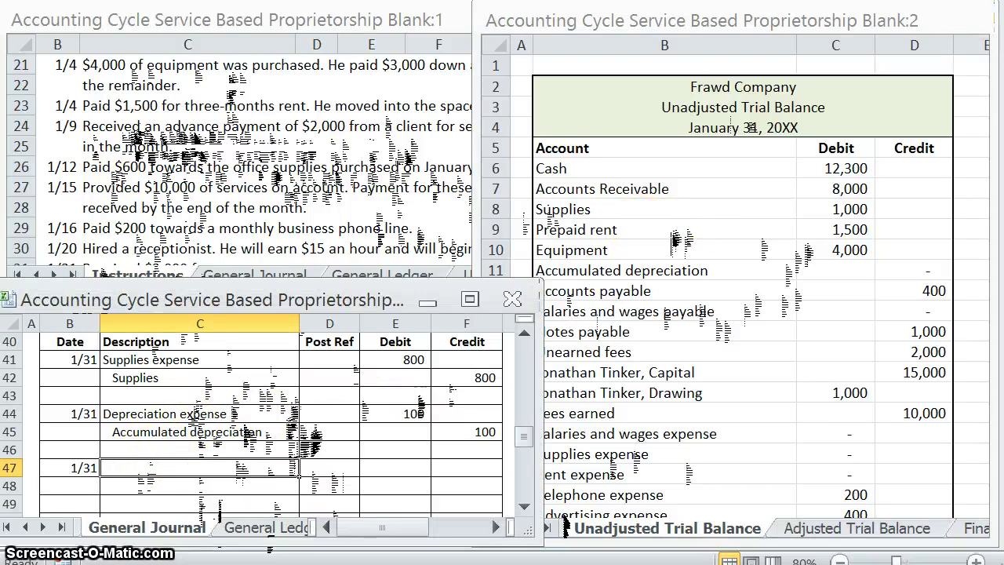
{"action": "key", "text": "alt+Tab"}
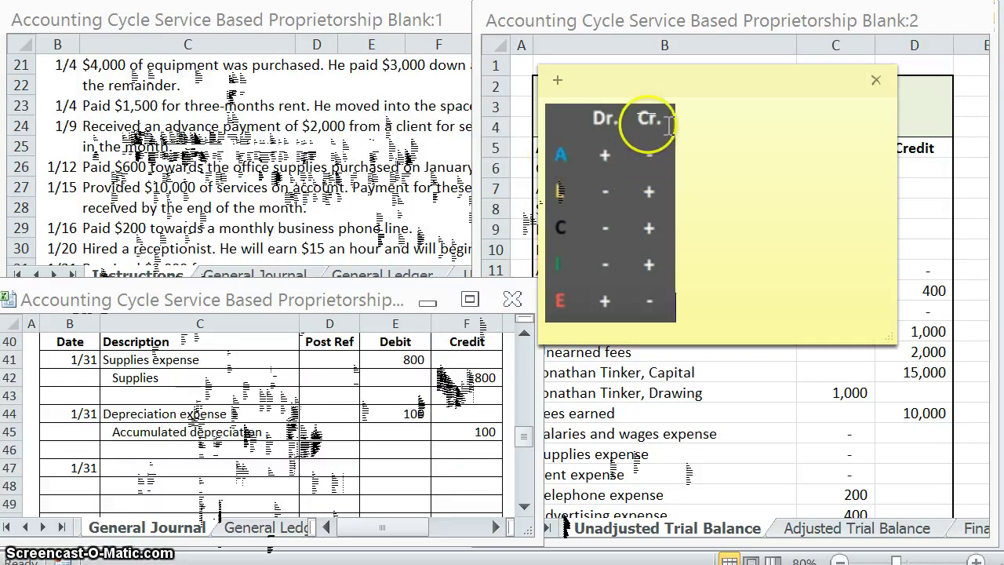
Enter Prepaid rent credited 500 on row 48 and a 500 debit on row 47.
{"action": "left_click", "coordinate": [205, 471]}
{"action": "left_click", "coordinate": [217, 487]}
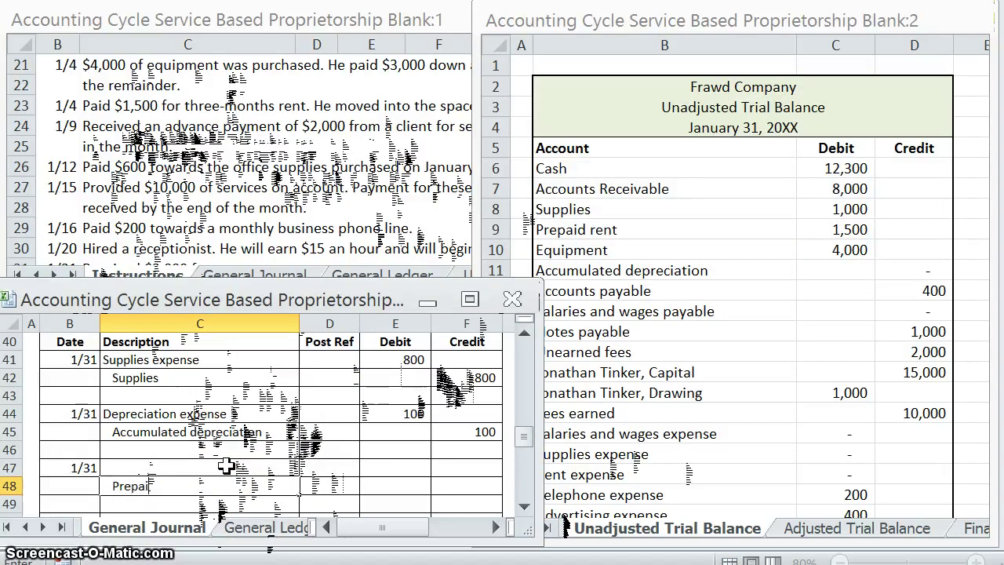
{"action": "type", "text": "Prepaid rent"}
{"action": "key", "text": "Tab"}
{"action": "key", "text": "Tab"}
{"action": "key", "text": "Tab"}
{"action": "type", "text": "500"}
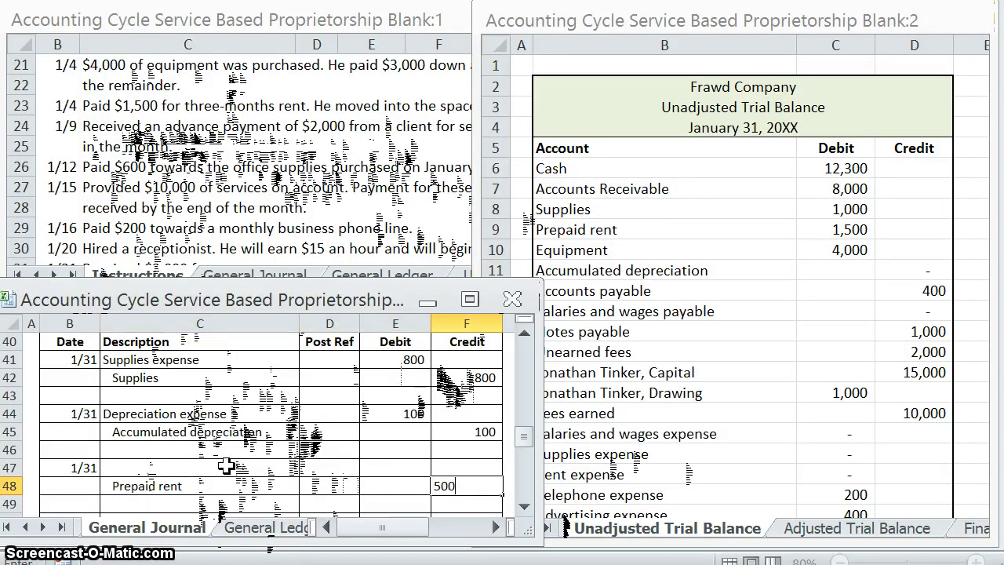
{"action": "key", "text": "Up"}
{"action": "key", "text": "Left"}
{"action": "type", "text": "500"}
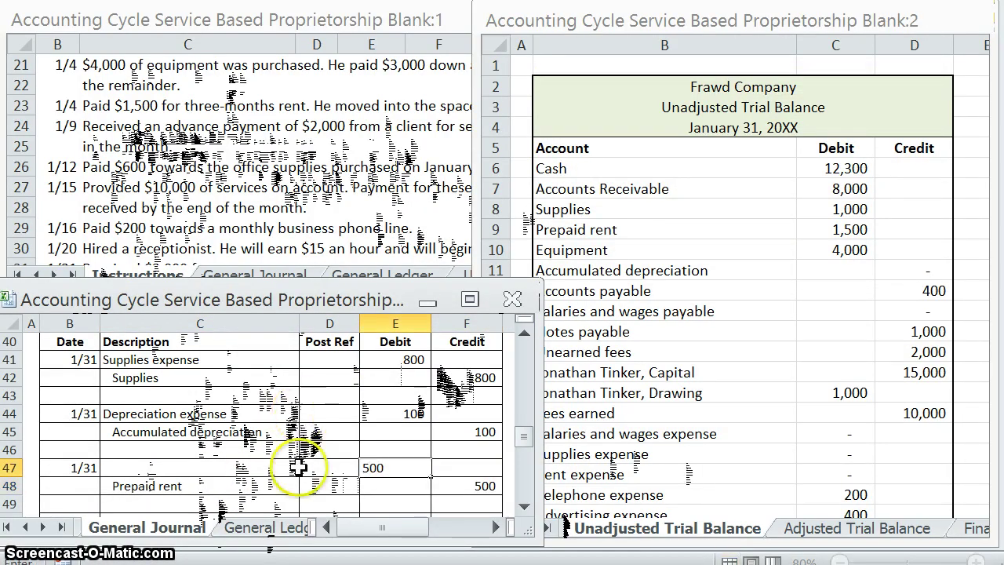
{"action": "left_click", "coordinate": [267, 469]}
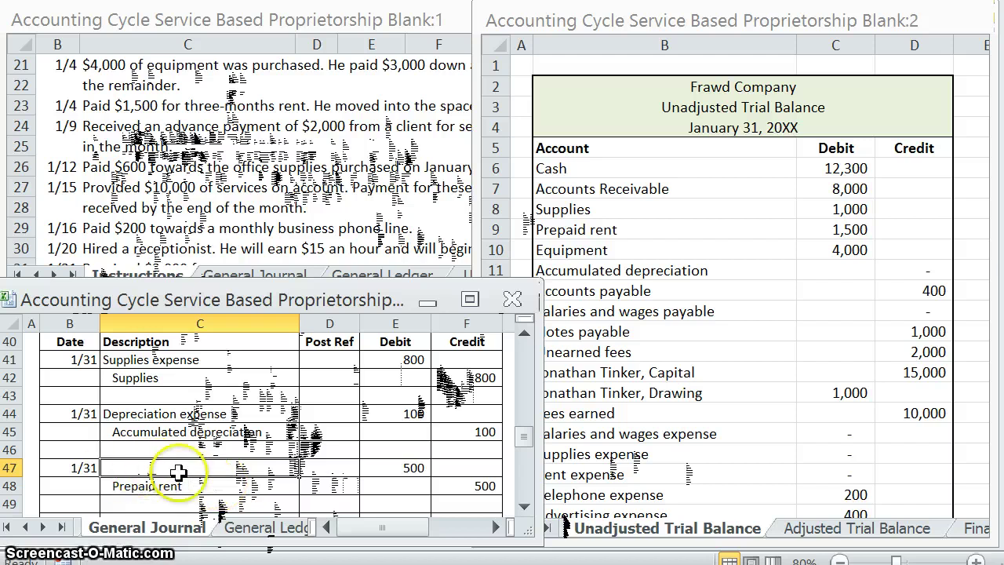
Look up Rent expense in the trial balance and enter it as the debit account.
{"action": "left_click", "coordinate": [682, 444]}
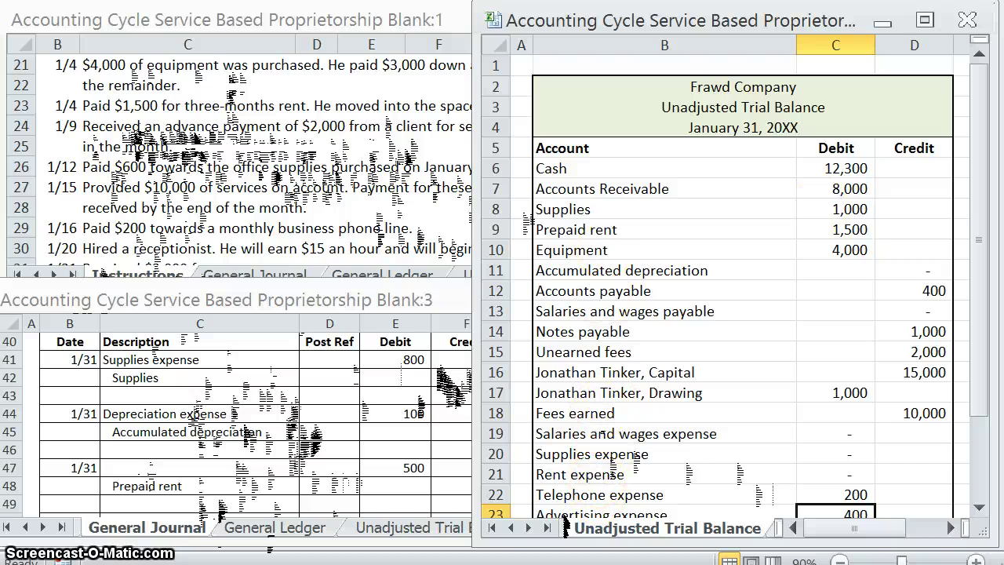
{"action": "left_click", "coordinate": [661, 532]}
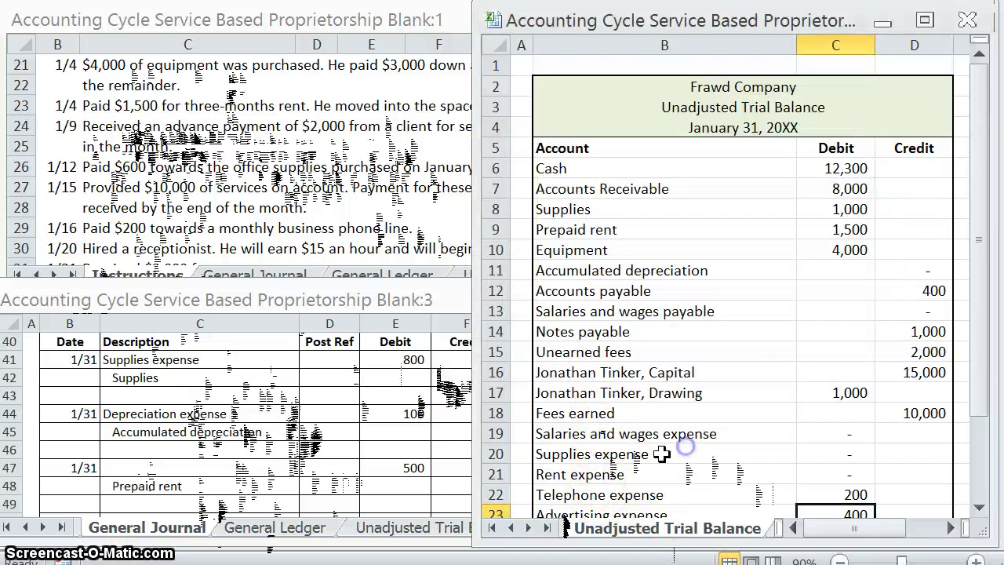
{"action": "left_click", "coordinate": [555, 479]}
{"action": "left_click", "coordinate": [125, 463]}
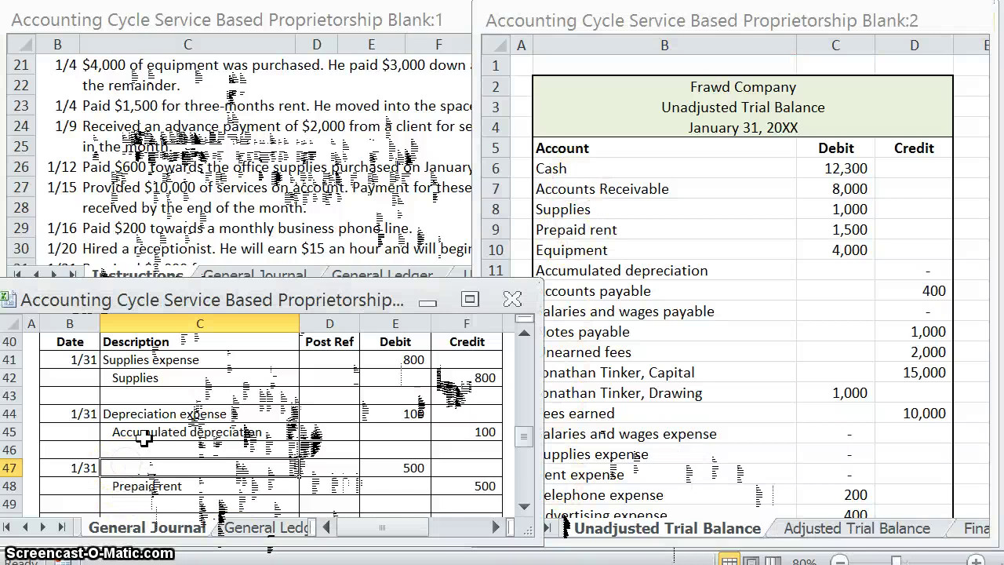
{"action": "type", "text": "Rent expense"}
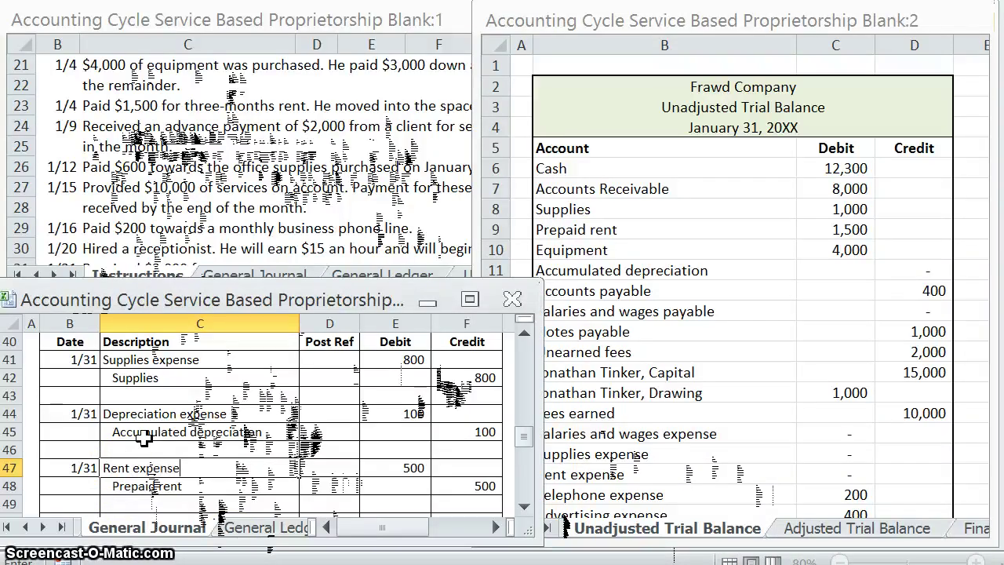
{"action": "key", "text": "Return"}
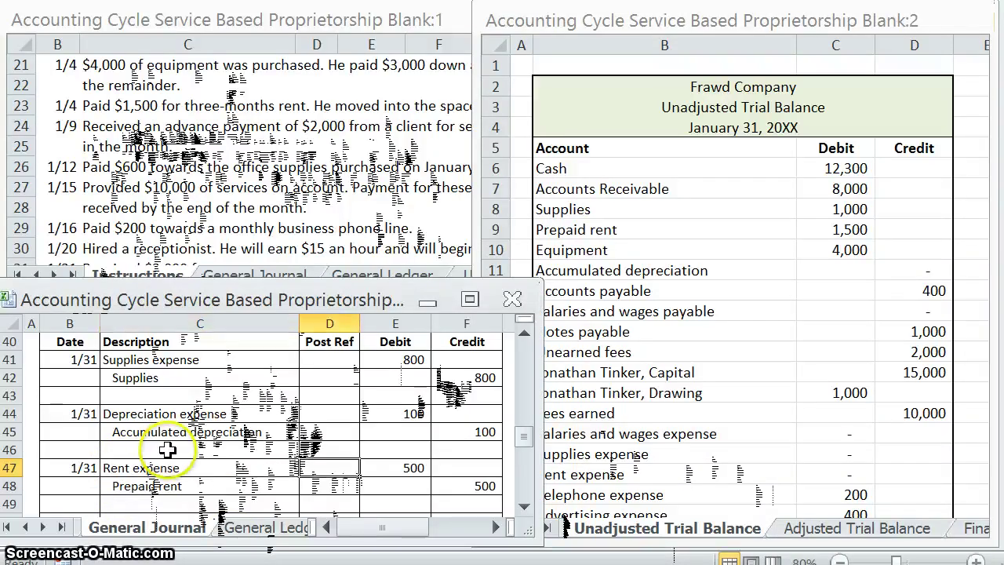
{"action": "left_click", "coordinate": [58, 502]}
{"action": "scroll", "coordinate": [57, 502], "scroll_direction": "down", "scroll_amount": 3}
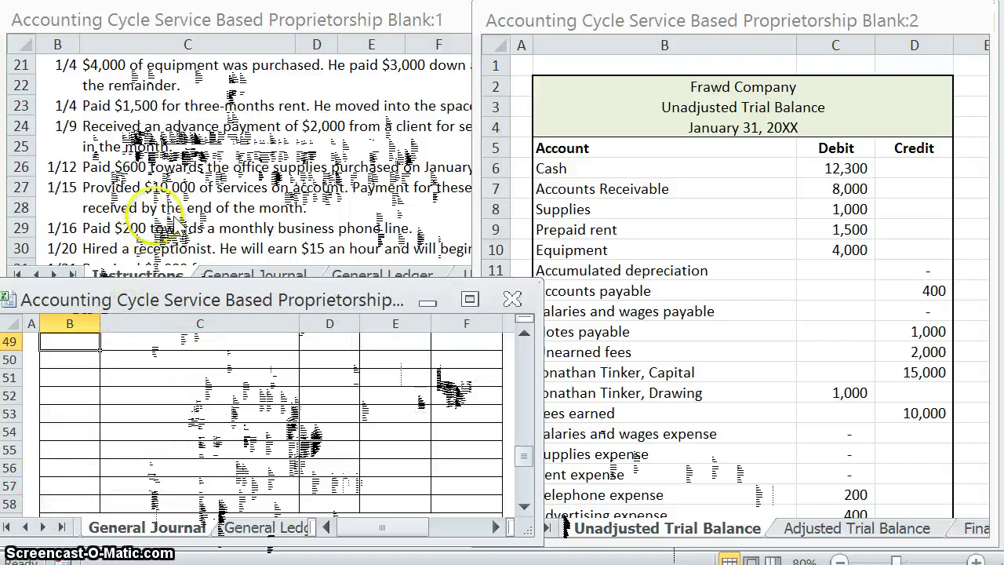
Date row 50 as 1/31, reviewing Step 4 instructions and the trial balance for the wages entry.
{"action": "left_click", "coordinate": [137, 224]}
{"action": "left_click", "coordinate": [191, 343]}
{"action": "key", "text": "Up"}
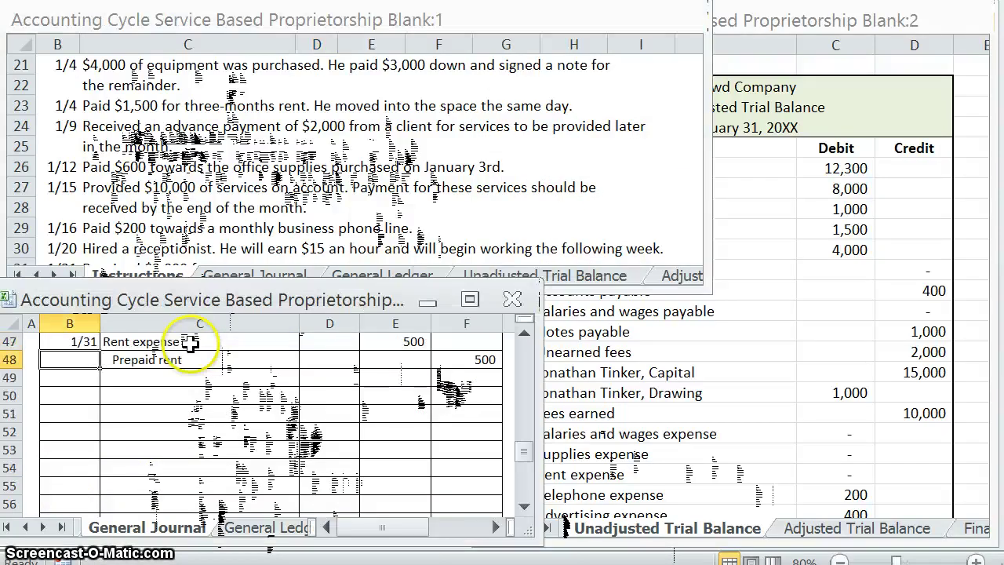
{"action": "type", "text": "1/31"}
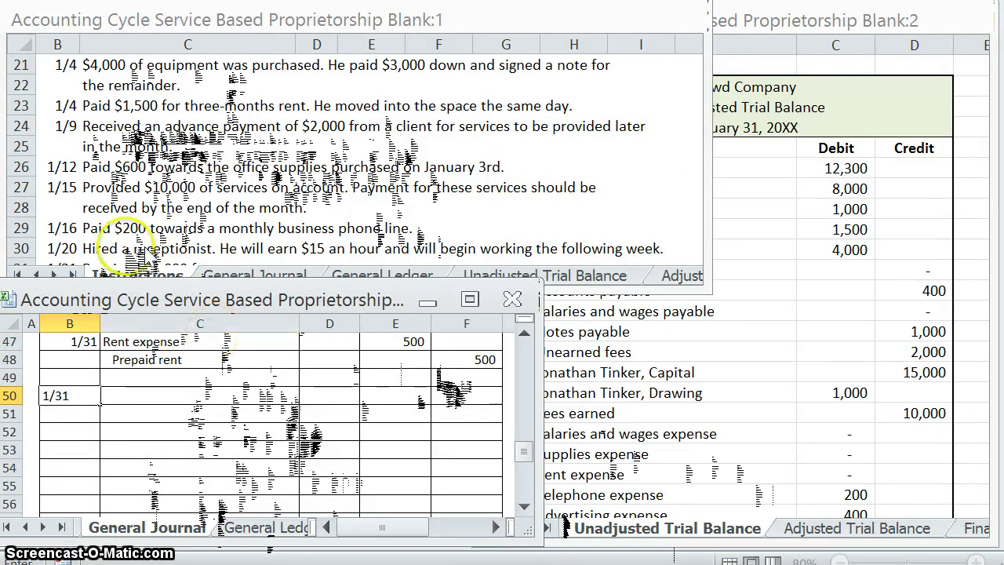
{"action": "left_click", "coordinate": [126, 247]}
{"action": "scroll", "coordinate": [118, 220], "scroll_direction": "down", "scroll_amount": 3}
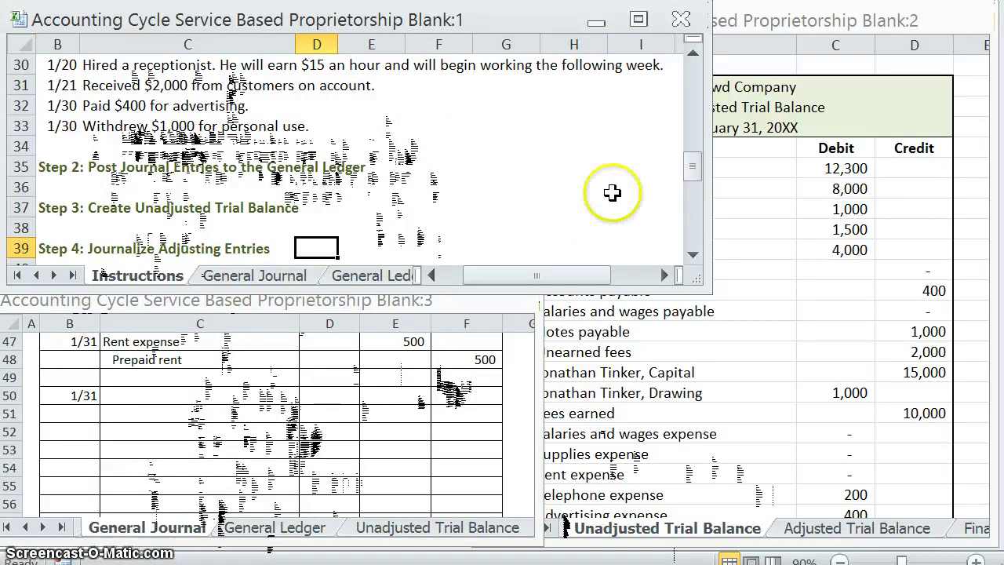
{"action": "scroll", "coordinate": [607, 193], "scroll_direction": "down", "scroll_amount": 3}
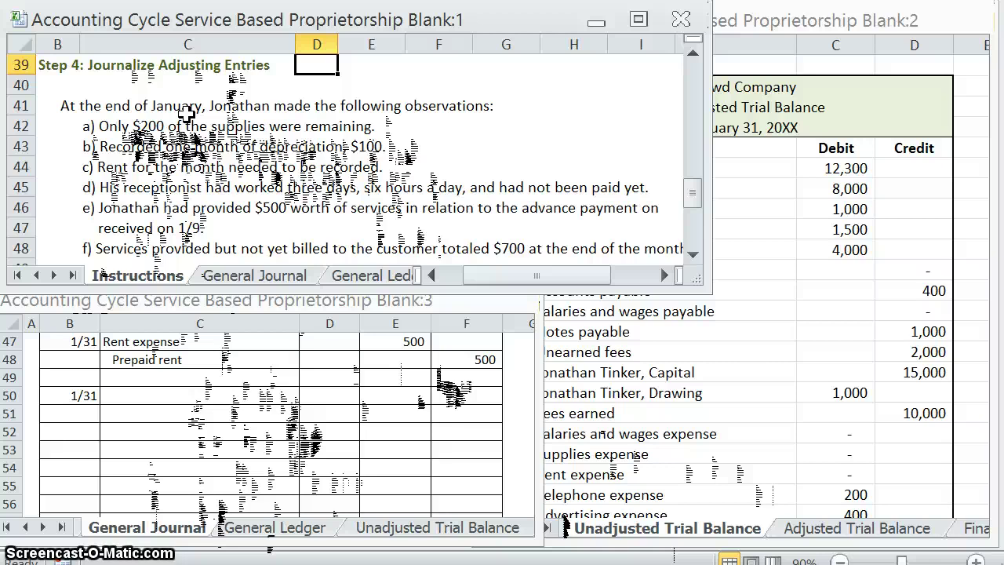
{"action": "left_click", "coordinate": [616, 440]}
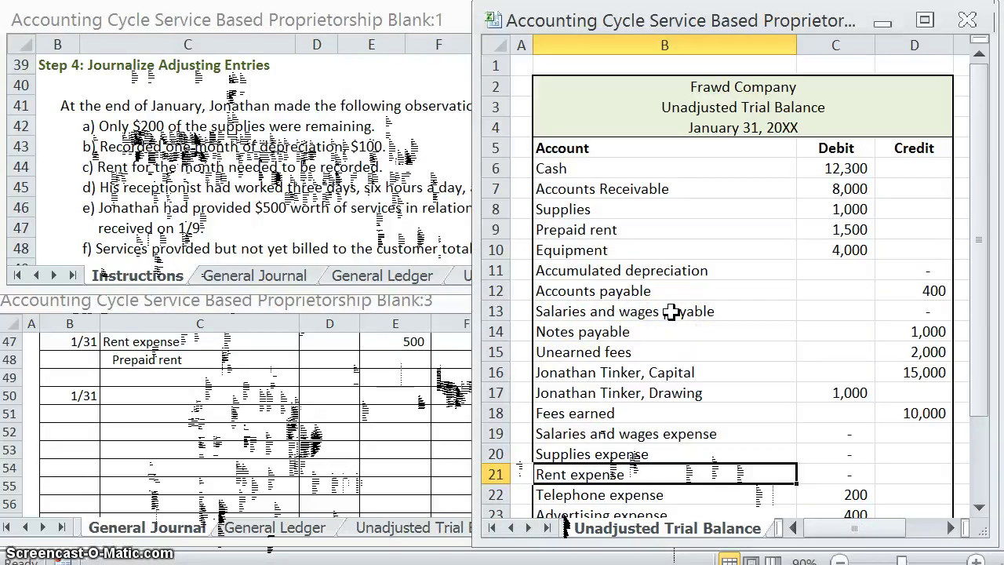
{"action": "left_click", "coordinate": [205, 389]}
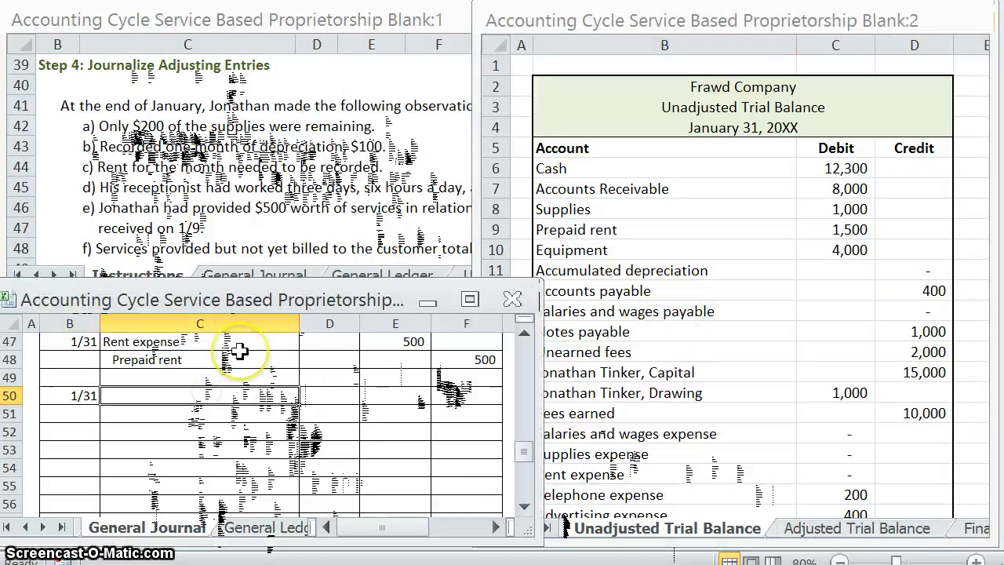
Enter Salaries and wages expense in C50 and Salaries and wages payable in C51.
{"action": "type", "text": "Salaries and wages expense"}
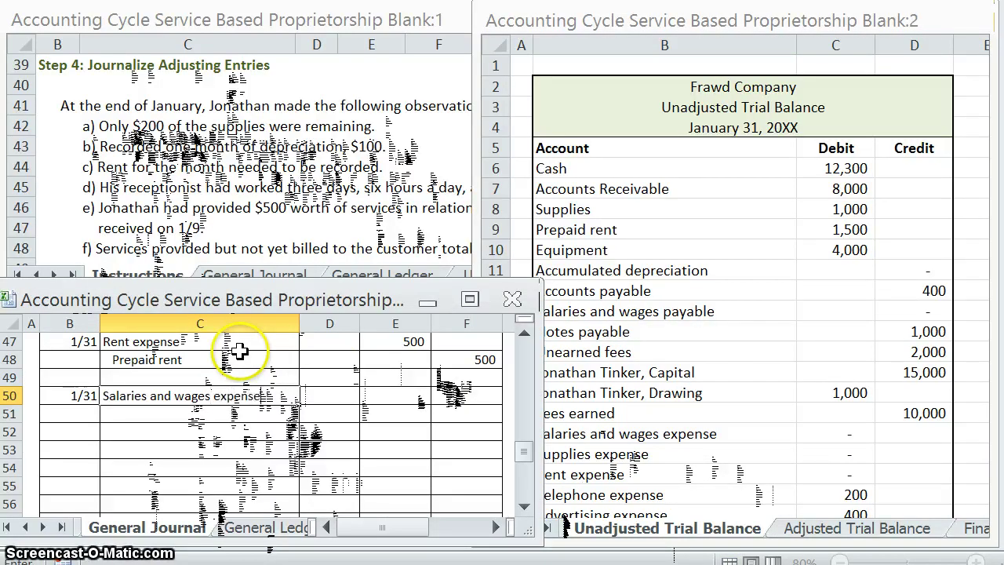
{"action": "key", "text": "Return"}
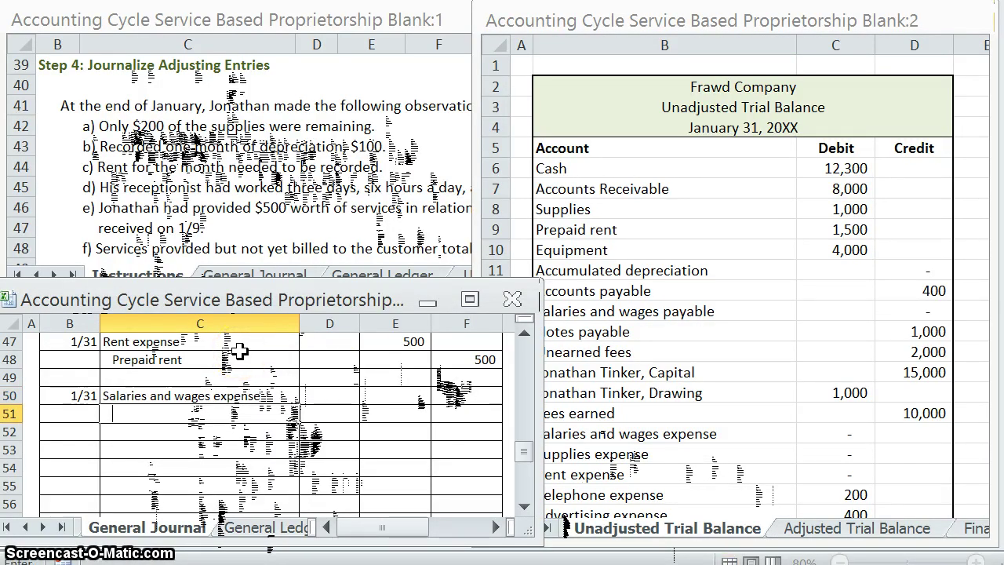
{"action": "type", "text": "Salaries an"}
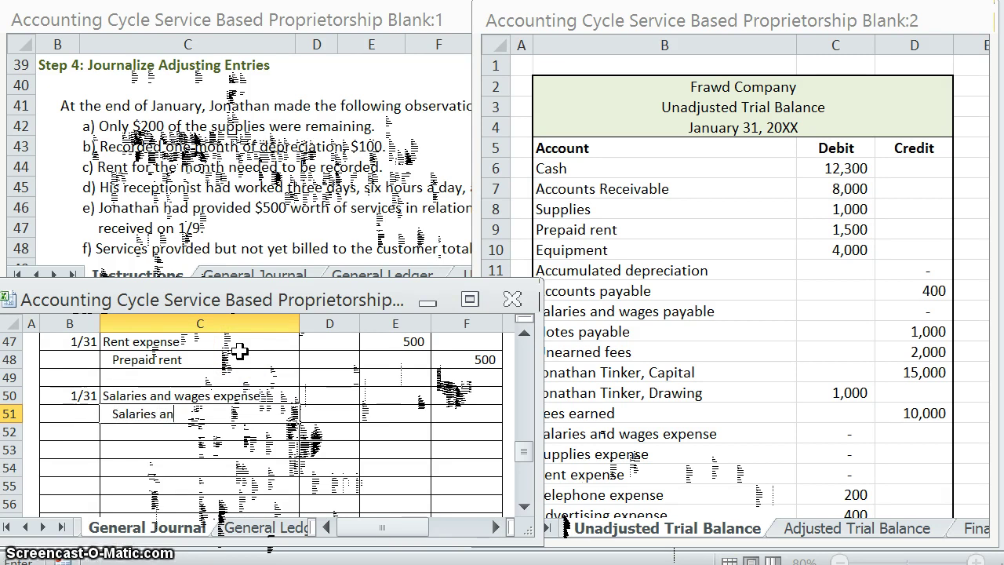
{"action": "type", "text": "d wages payable"}
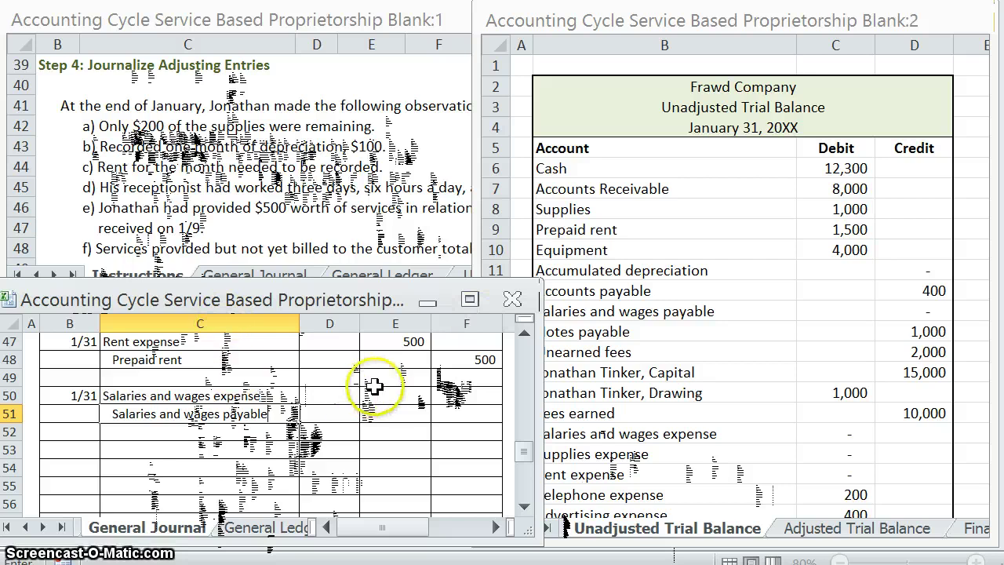
{"action": "left_click", "coordinate": [268, 222]}
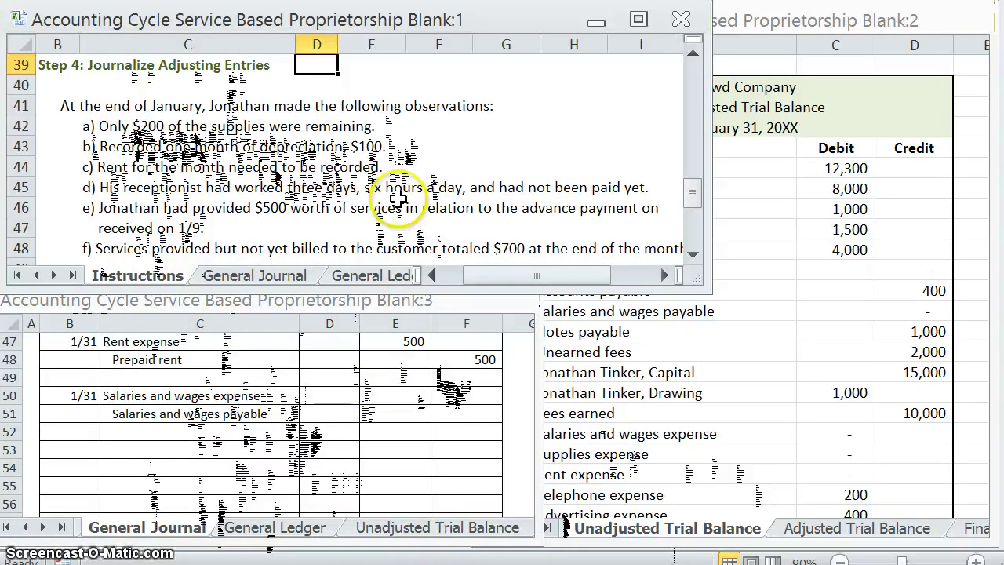
Calculate unpaid wages in Calculator: 3 days × 6 hours × $15 = 270.
{"action": "key", "text": "alt+Tab"}
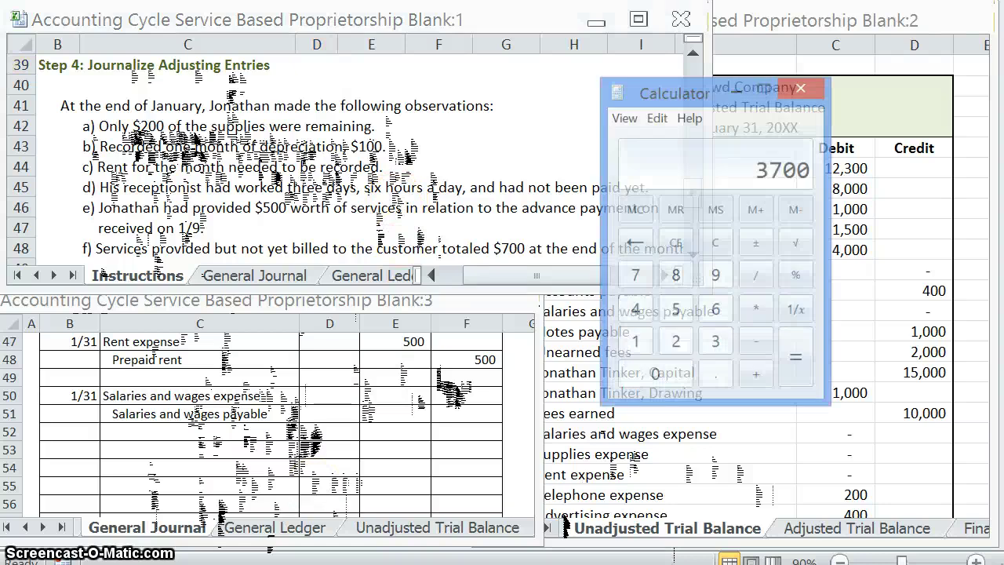
{"action": "type", "text": "3 * "}
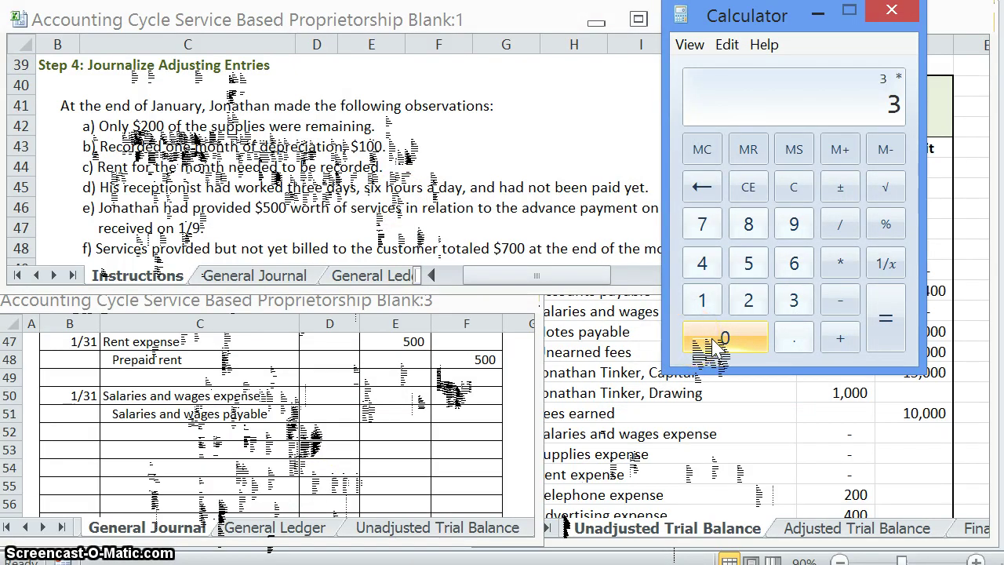
{"action": "type", "text": "6"}
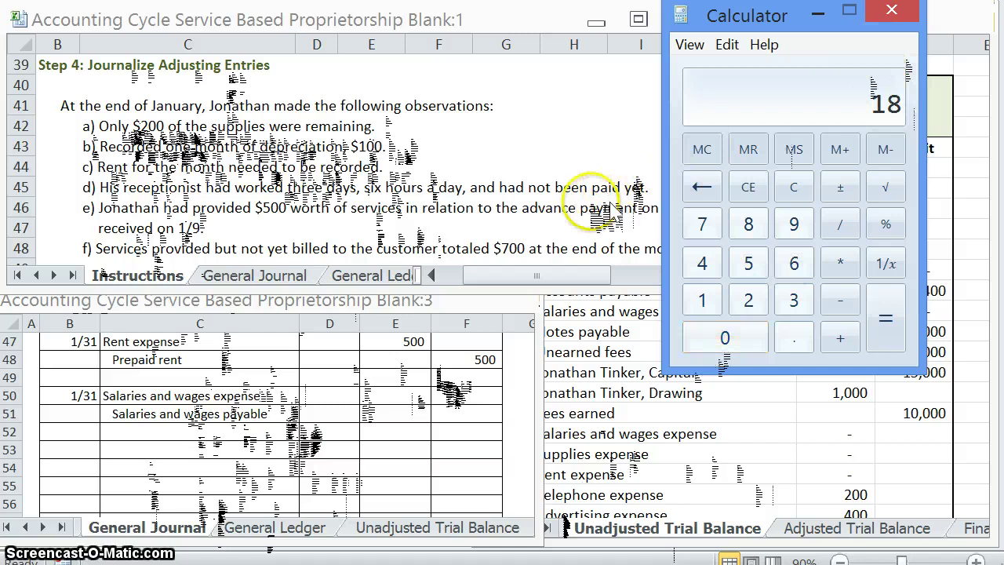
{"action": "key", "text": "alt+Tab"}
{"action": "scroll", "coordinate": [596, 204], "scroll_direction": "up", "scroll_amount": 3}
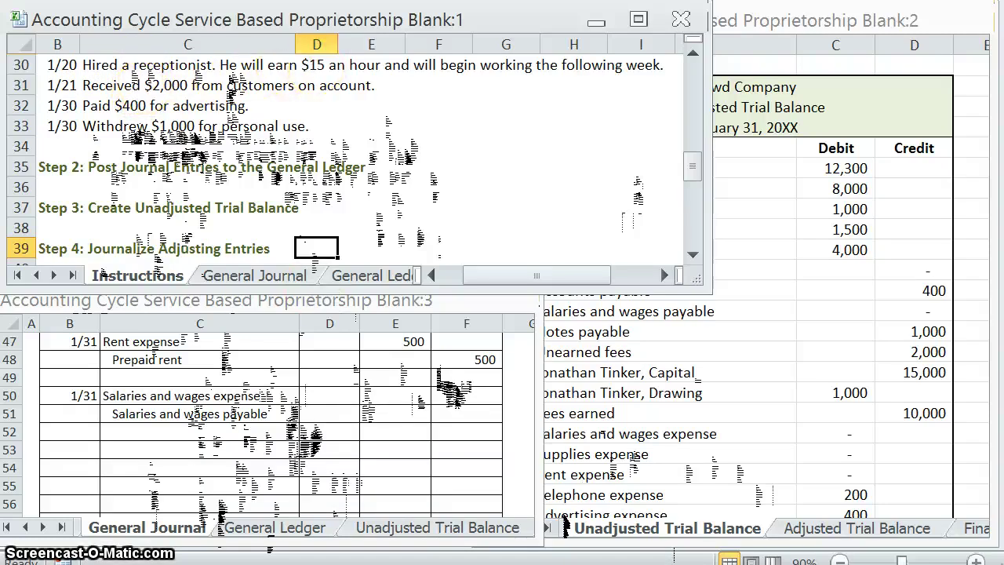
{"action": "key", "text": "alt+Tab"}
{"action": "type", "text": "1"}
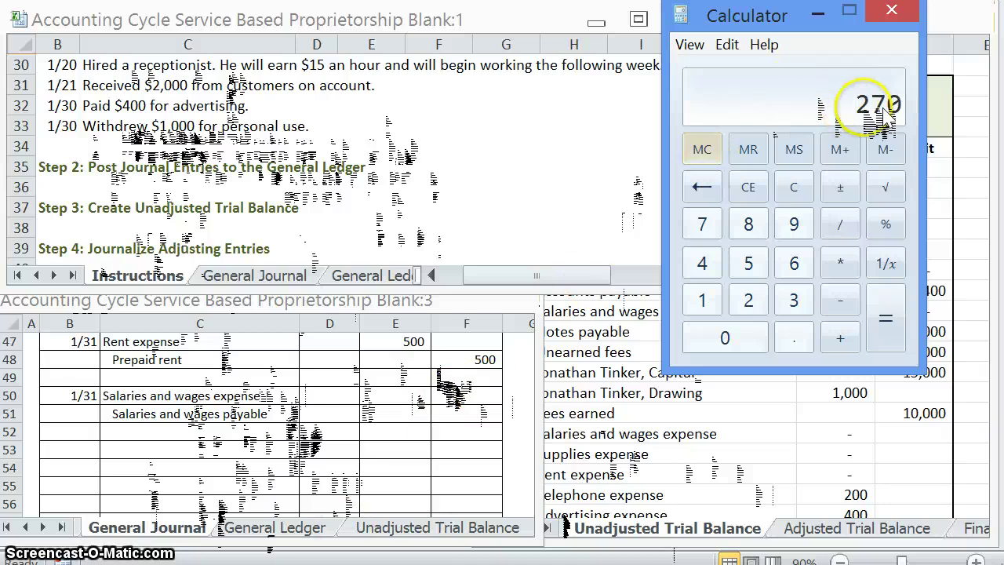
{"action": "key", "text": "alt+Tab"}
Enter 270 as the wages debit in E50 and the wages credit in F51.
{"action": "left_click", "coordinate": [402, 396]}
{"action": "type", "text": "2"}
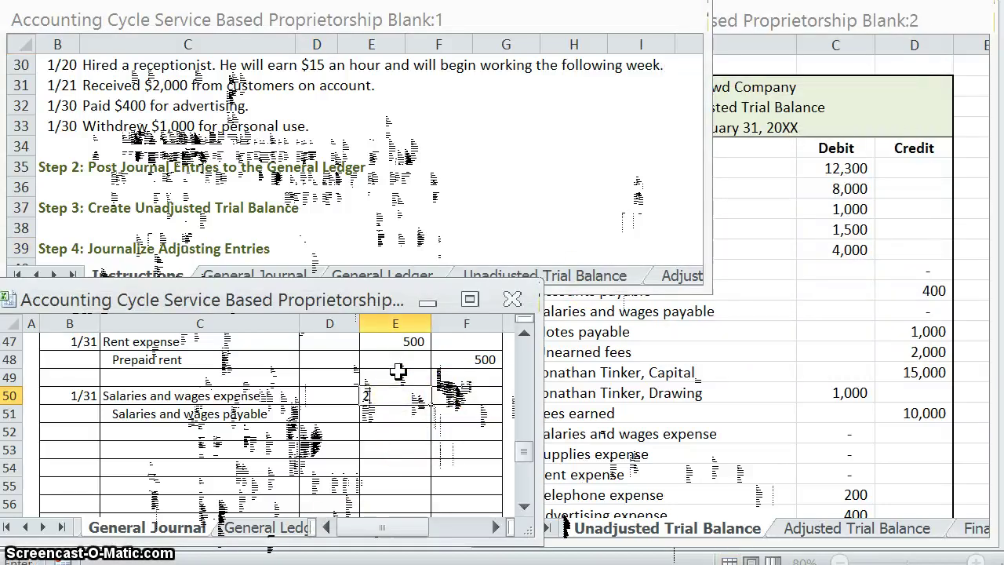
{"action": "type", "text": "70"}
{"action": "key", "text": "Return"}
{"action": "key", "text": "Right"}
{"action": "type", "text": "27"}
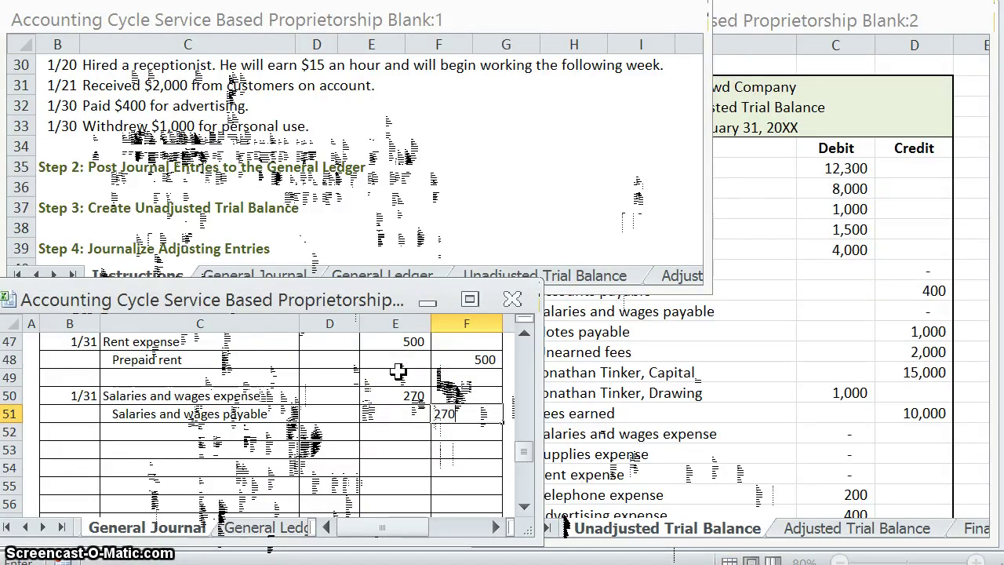
{"action": "key", "text": "Return"}
{"action": "left_click", "coordinate": [78, 445]}
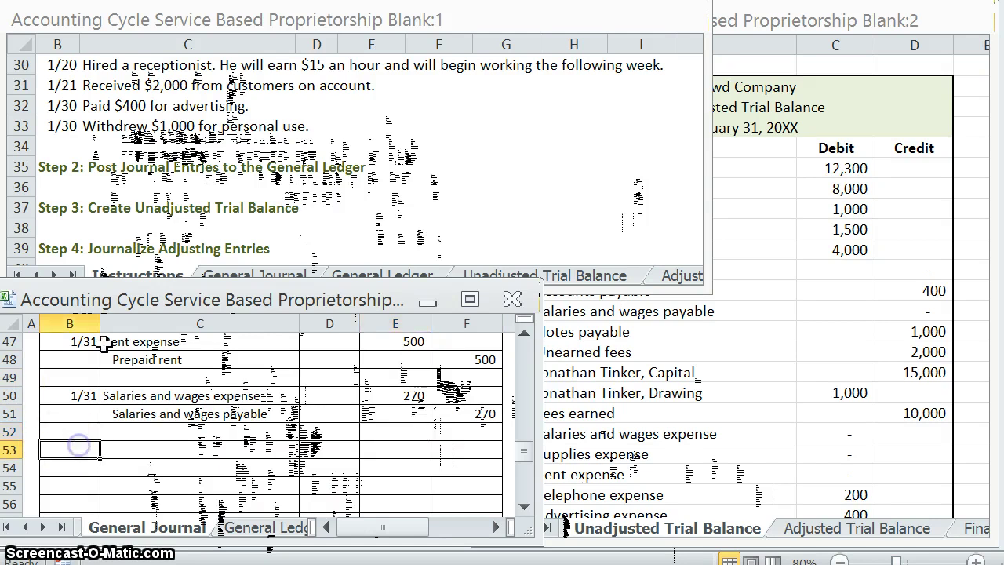
{"action": "left_click", "coordinate": [317, 248]}
{"action": "scroll", "coordinate": [317, 248], "scroll_direction": "down", "scroll_amount": 3}
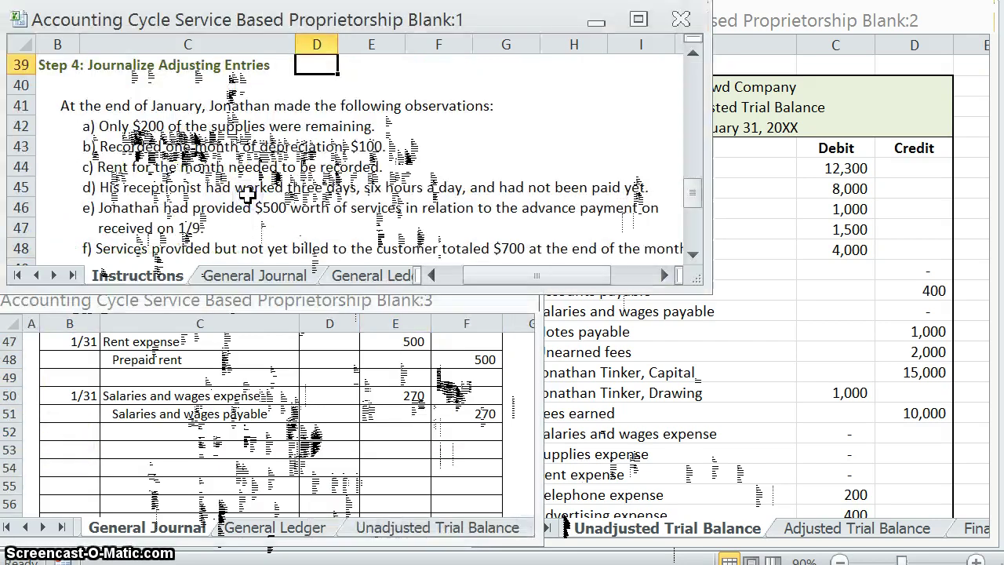
Enter the date 1/31 in cell B53 to begin the fifth adjusting entry.
{"action": "left_click", "coordinate": [99, 444]}
{"action": "type", "text": "1/31"}
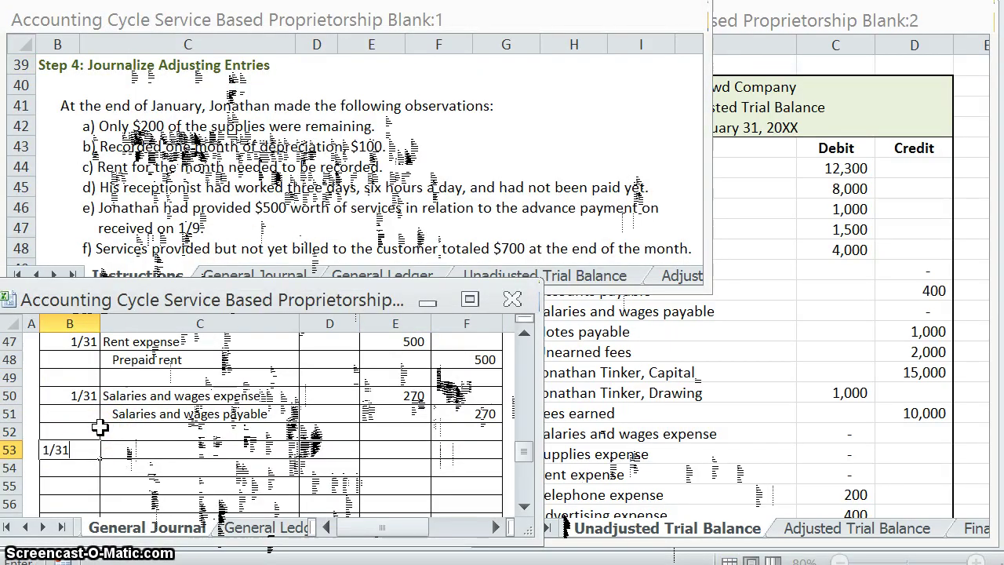
{"action": "key", "text": "Tab"}
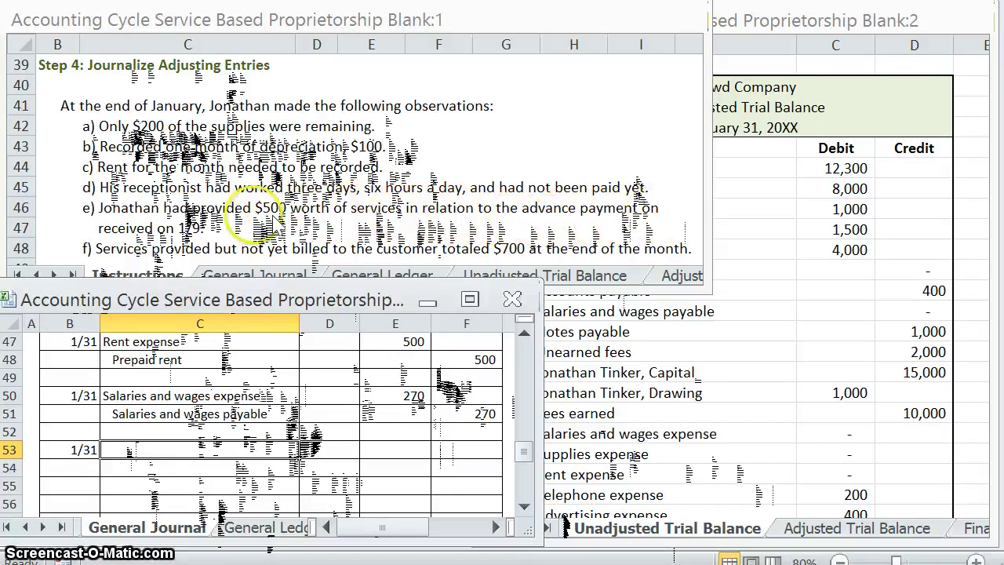
Review the instructions and the original 1/9 unearned fees entry in the General Journal.
{"action": "key", "text": "ctrl+F6"}
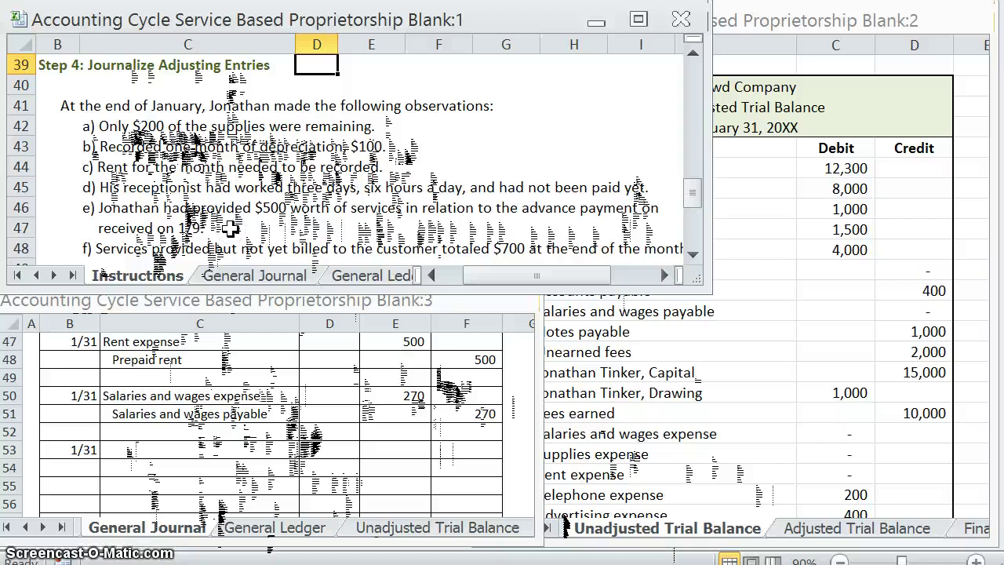
{"action": "scroll", "coordinate": [233, 227], "scroll_direction": "up", "scroll_amount": 6}
{"action": "scroll", "coordinate": [233, 227], "scroll_direction": "down", "scroll_amount": 3}
{"action": "scroll", "coordinate": [233, 227], "scroll_direction": "up", "scroll_amount": 6}
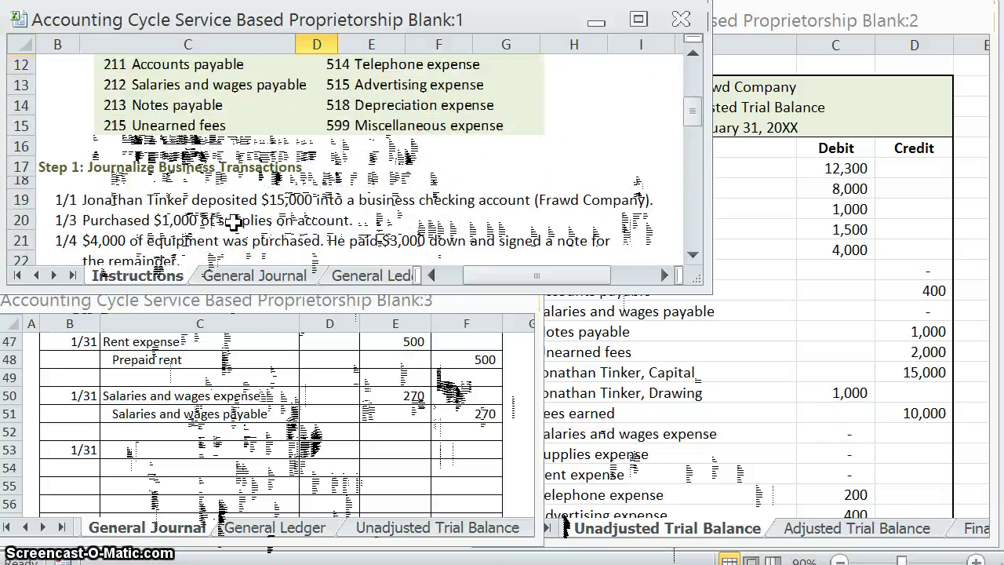
{"action": "scroll", "coordinate": [233, 227], "scroll_direction": "down", "scroll_amount": 3}
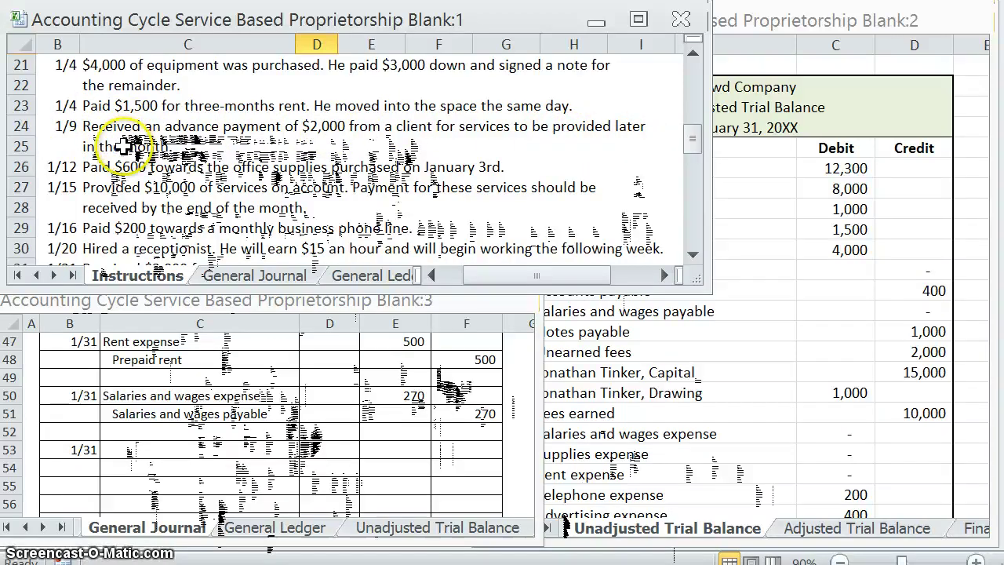
{"action": "left_click", "coordinate": [122, 408]}
{"action": "scroll", "coordinate": [125, 397], "scroll_direction": "up", "scroll_amount": 6}
{"action": "scroll", "coordinate": [125, 396], "scroll_direction": "up", "scroll_amount": 6}
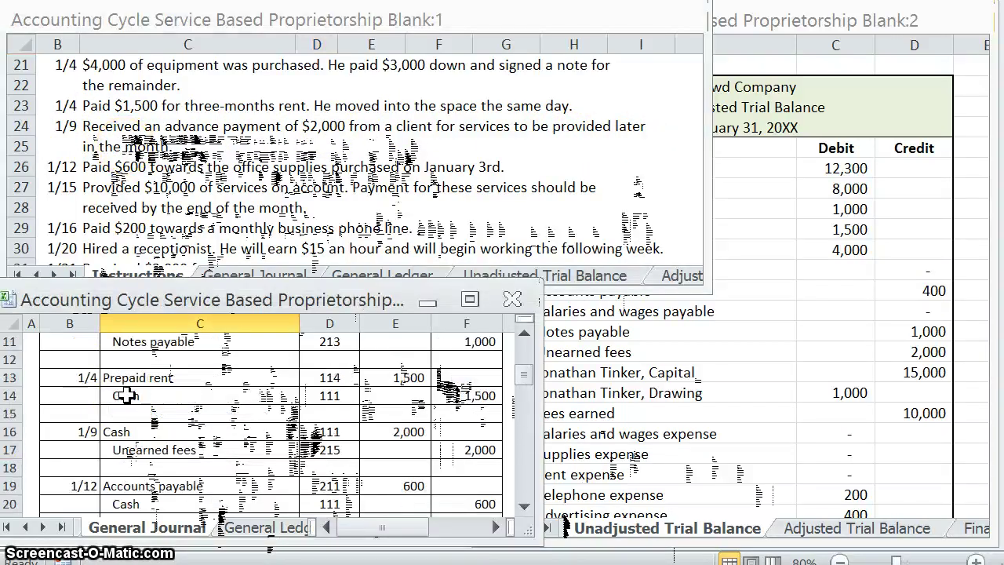
{"action": "left_click", "coordinate": [128, 430]}
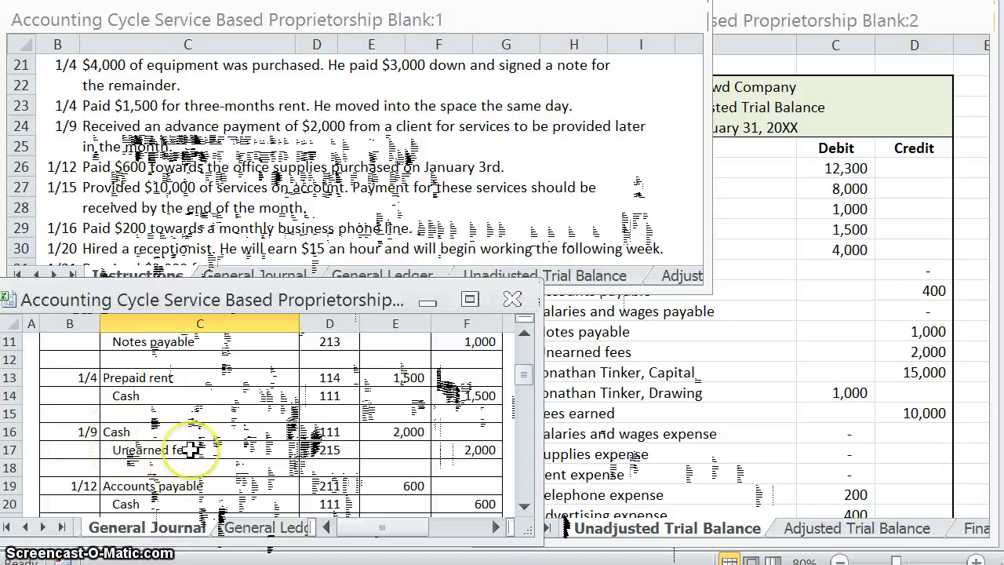
{"action": "scroll", "coordinate": [193, 450], "scroll_direction": "down", "scroll_amount": 18}
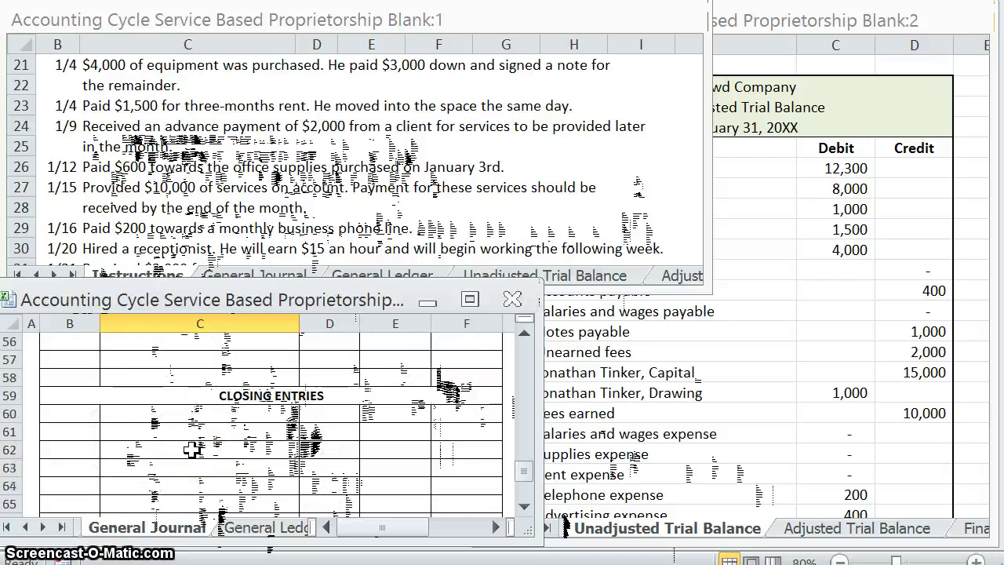
{"action": "scroll", "coordinate": [192, 449], "scroll_direction": "up", "scroll_amount": 4}
Enter Unearned fees on row 53 with a 500 debit.
{"action": "type", "text": "Unearned fees"}
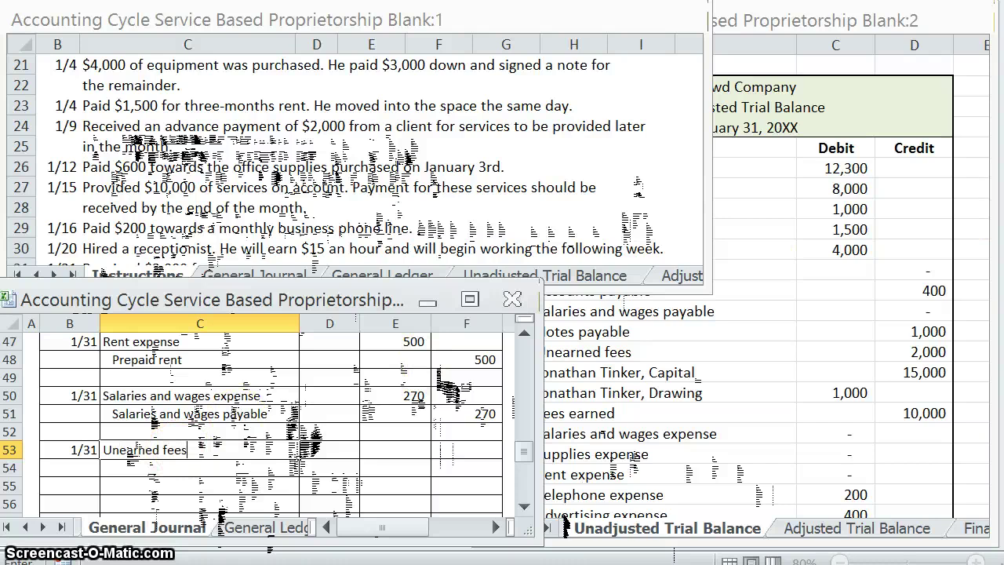
{"action": "left_click", "coordinate": [942, 559]}
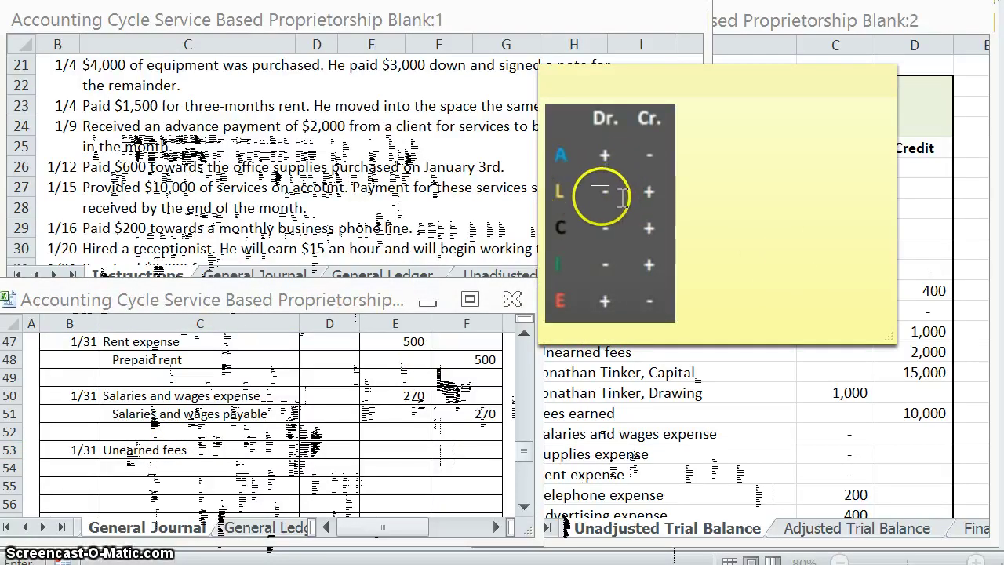
{"action": "left_click", "coordinate": [396, 385]}
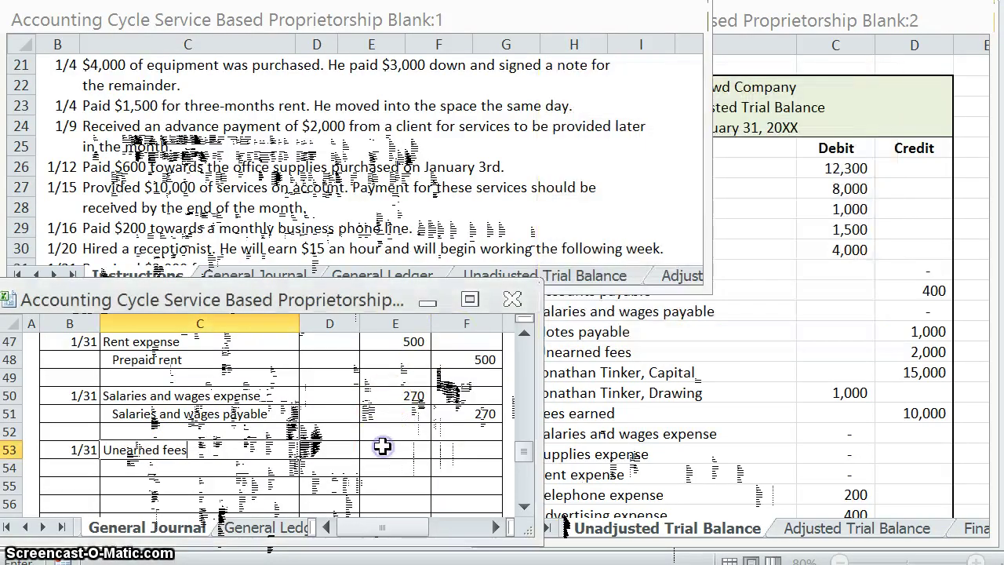
{"action": "left_click", "coordinate": [385, 447]}
{"action": "type", "text": "500"}
{"action": "left_click", "coordinate": [173, 465]}
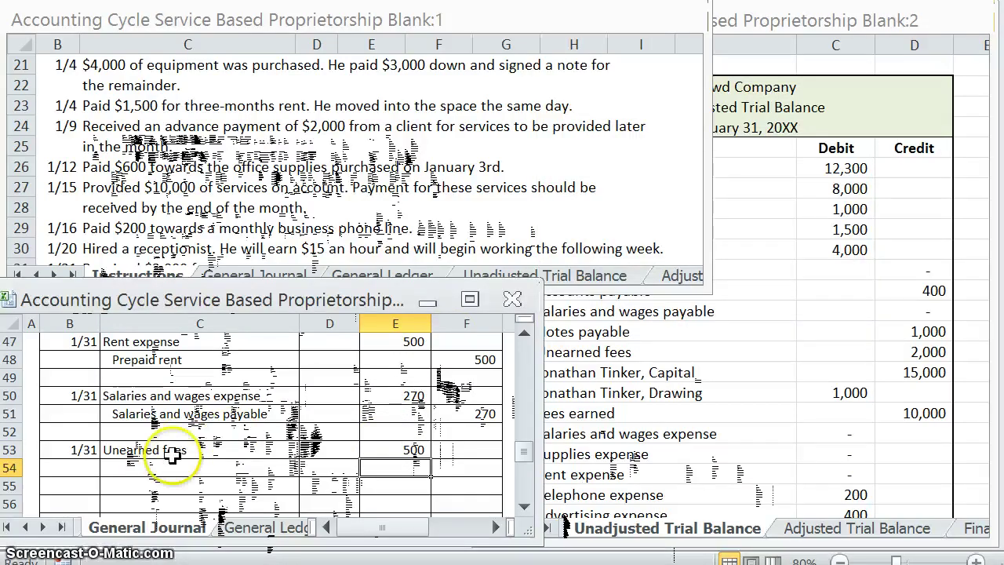
Credit Fees earned 500 on row 54, checking the account name against the Unadjusted Trial Balance.
{"action": "left_click", "coordinate": [432, 465]}
{"action": "type", "text": "5"}
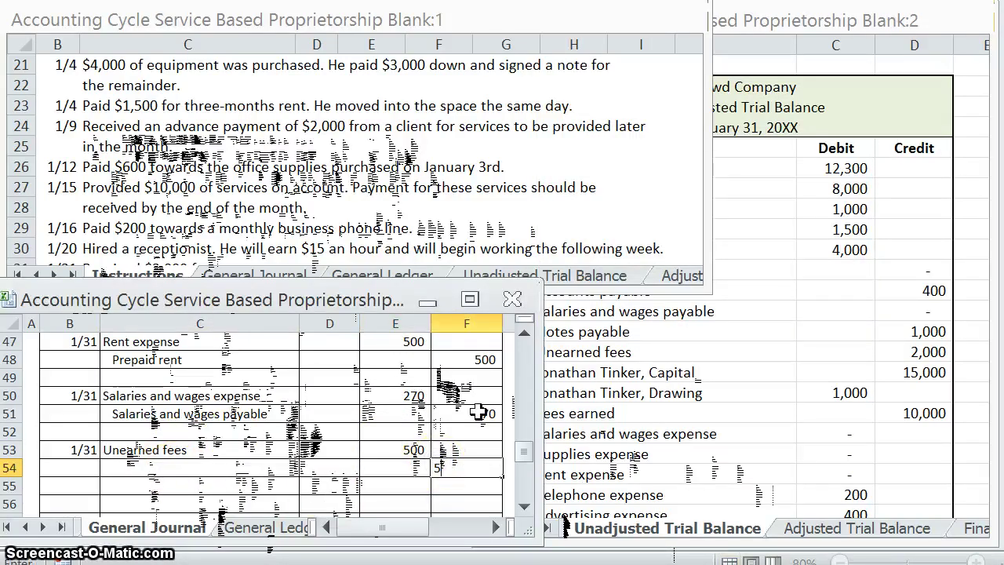
{"action": "type", "text": "00"}
{"action": "left_click", "coordinate": [224, 467]}
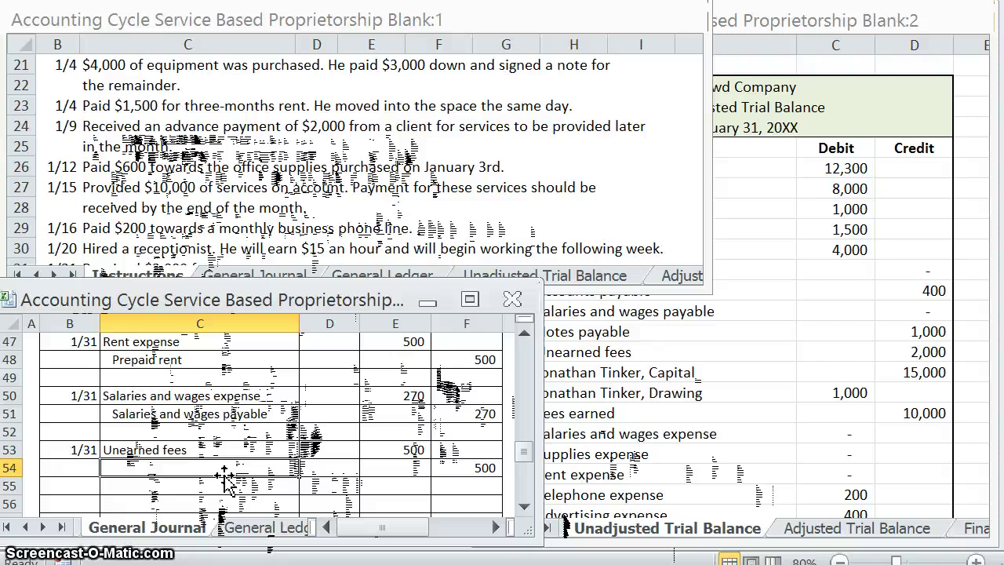
{"action": "left_click", "coordinate": [571, 363]}
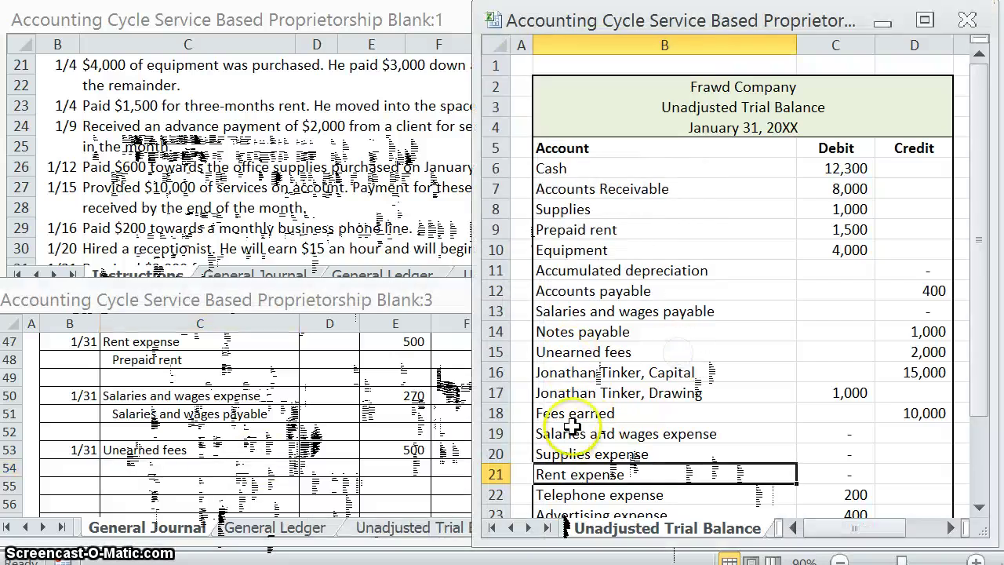
{"action": "left_click", "coordinate": [163, 468]}
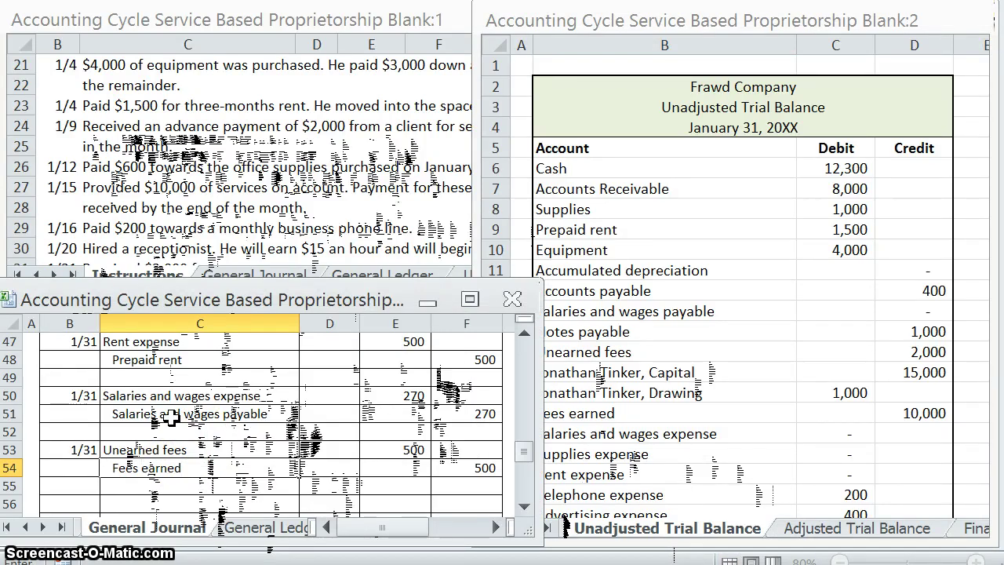
{"action": "type", "text": "Fees earned"}
{"action": "left_click", "coordinate": [93, 504]}
Date the sixth entry 1/31 in B56 and read the accrued fees item in the instructions.
{"action": "type", "text": "1"}
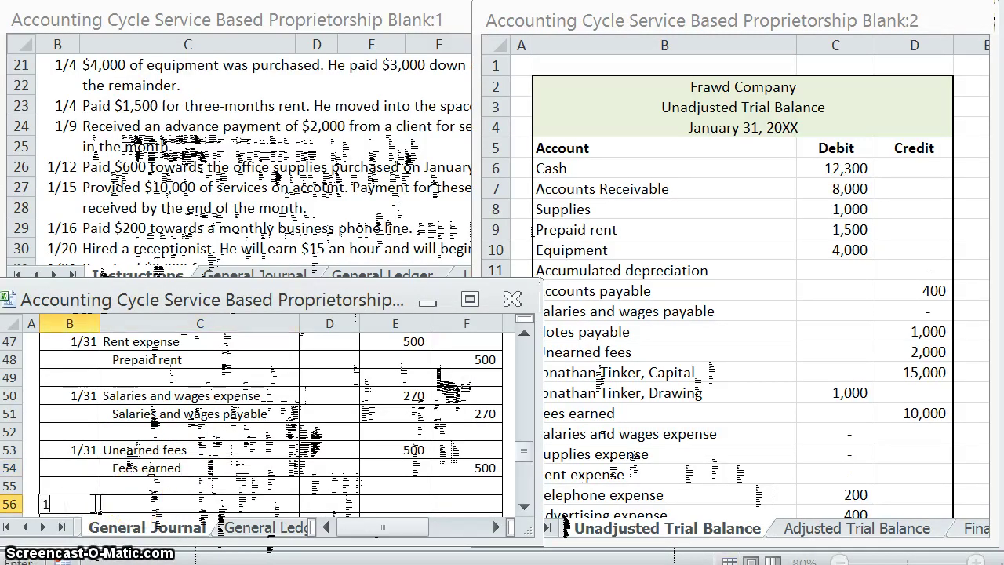
{"action": "type", "text": "/31"}
{"action": "key", "text": "Tab"}
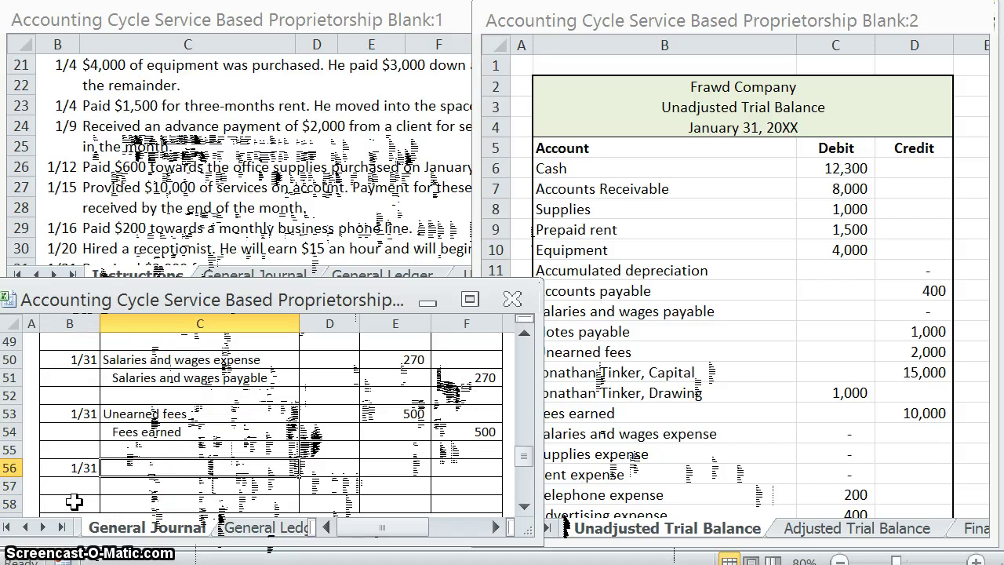
{"action": "left_click", "coordinate": [376, 185]}
{"action": "scroll", "coordinate": [368, 188], "scroll_direction": "down", "scroll_amount": 6}
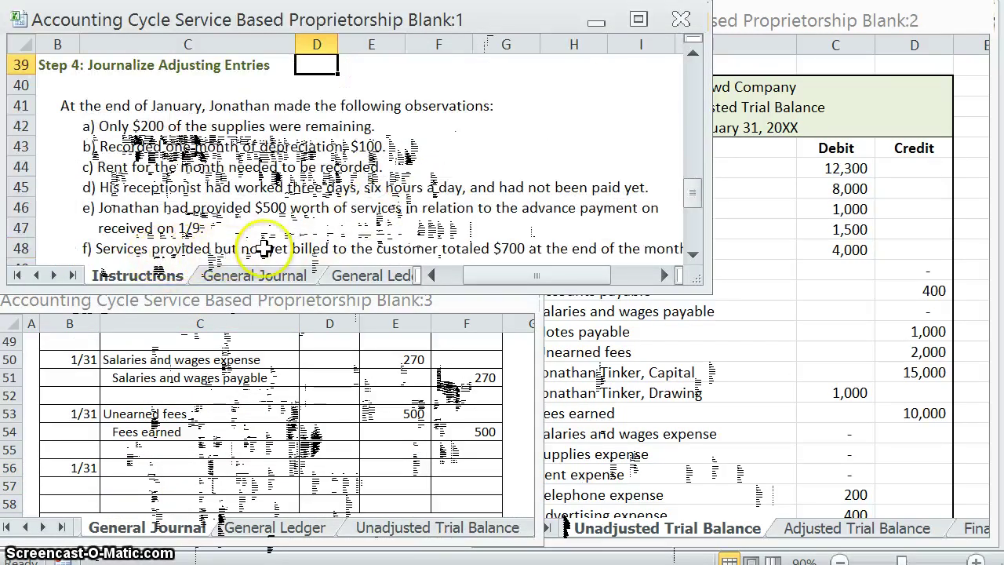
{"action": "left_click_drag", "start_coordinate": [706, 290], "coordinate": [773, 284]}
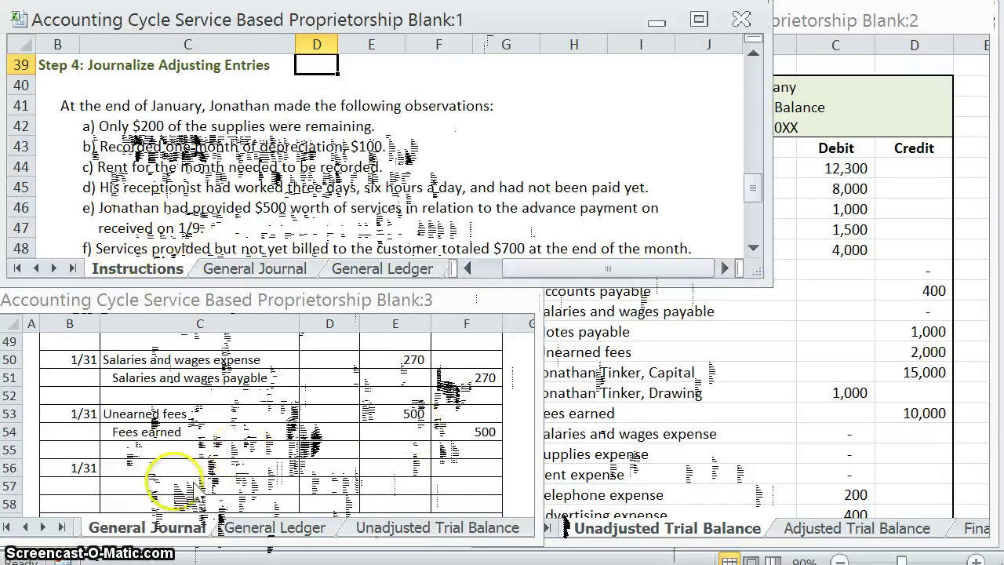
{"action": "left_click", "coordinate": [166, 470]}
Enter Fees earned on row 57 with a 700 credit in F57.
{"action": "left_click", "coordinate": [164, 484]}
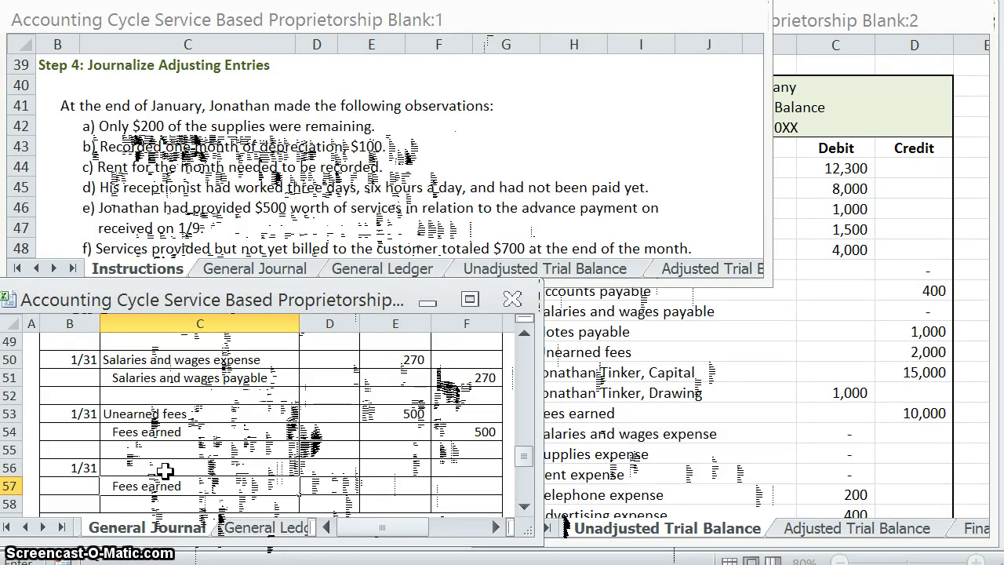
{"action": "left_click", "coordinate": [467, 500]}
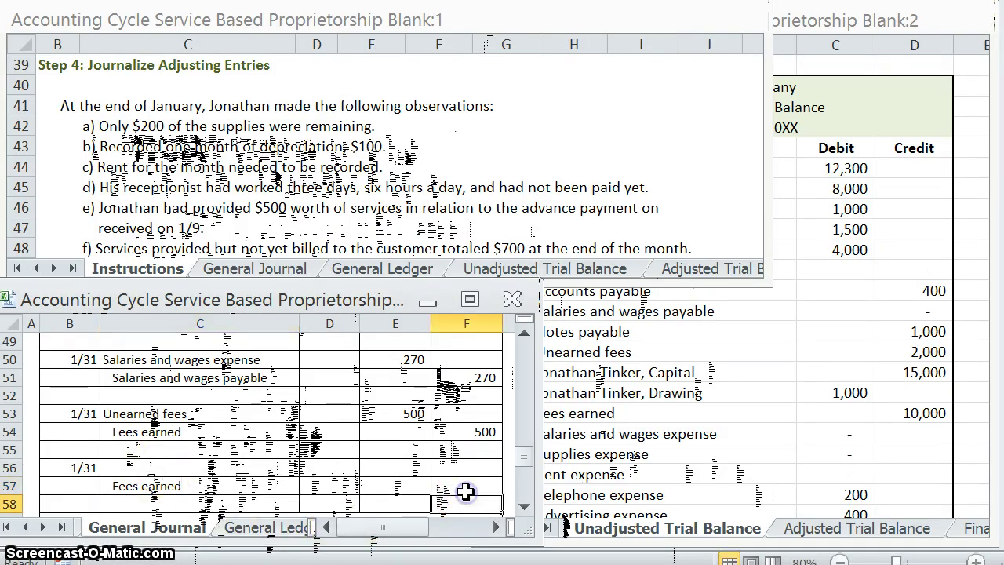
{"action": "left_click", "coordinate": [466, 491]}
{"action": "type", "text": "700"}
{"action": "key", "text": "Up"}
Debit Accounts receivable 700 on row 56.
{"action": "key", "text": "Left"}
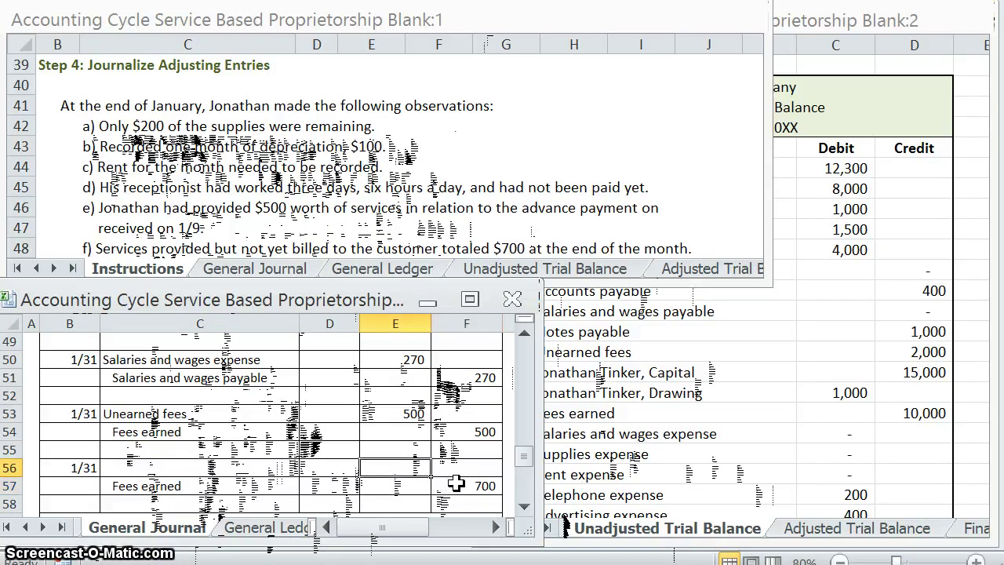
{"action": "type", "text": "700"}
{"action": "key", "text": "Left"}
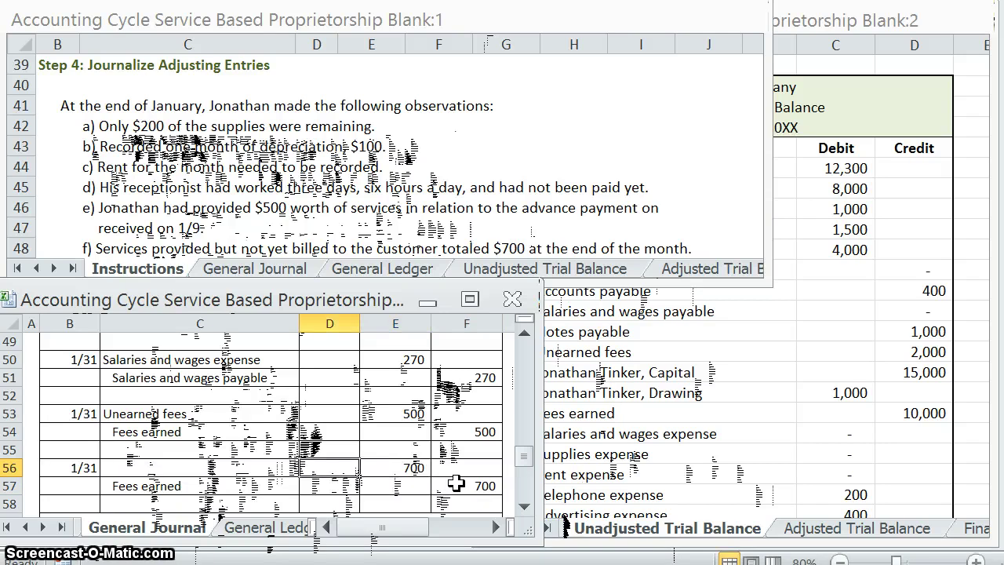
{"action": "key", "text": "Left"}
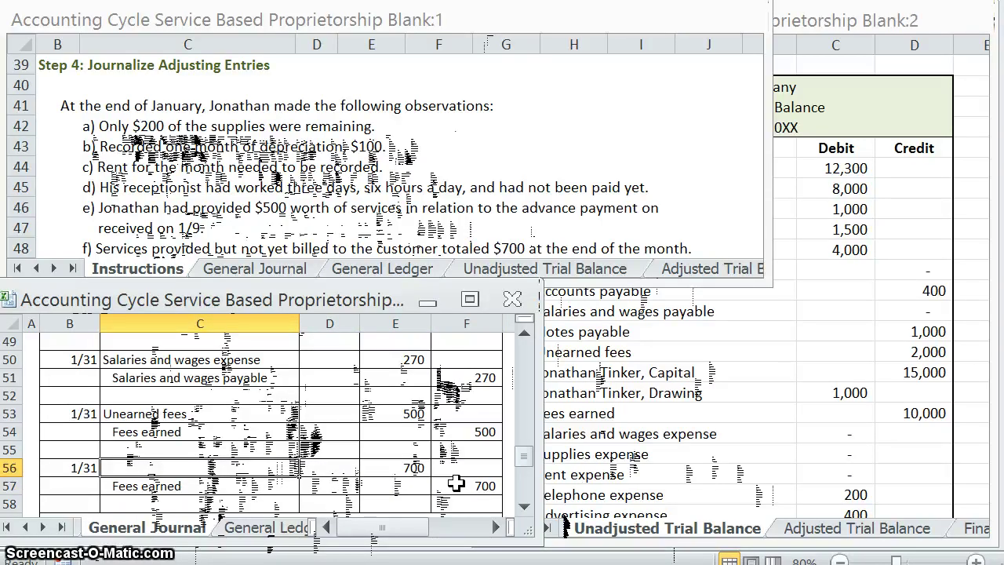
{"action": "type", "text": "Accounts receivable"}
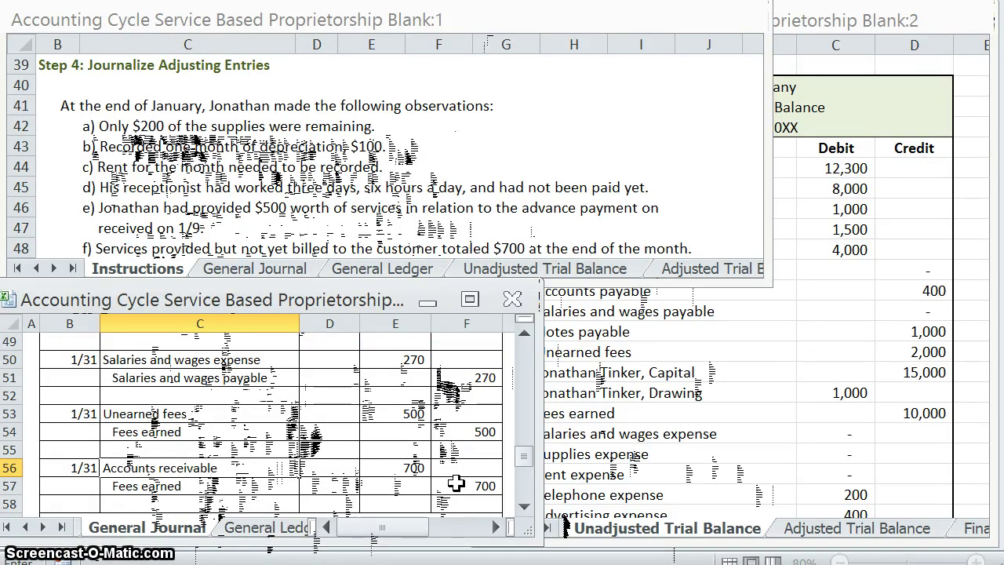
{"action": "left_click", "coordinate": [173, 438]}
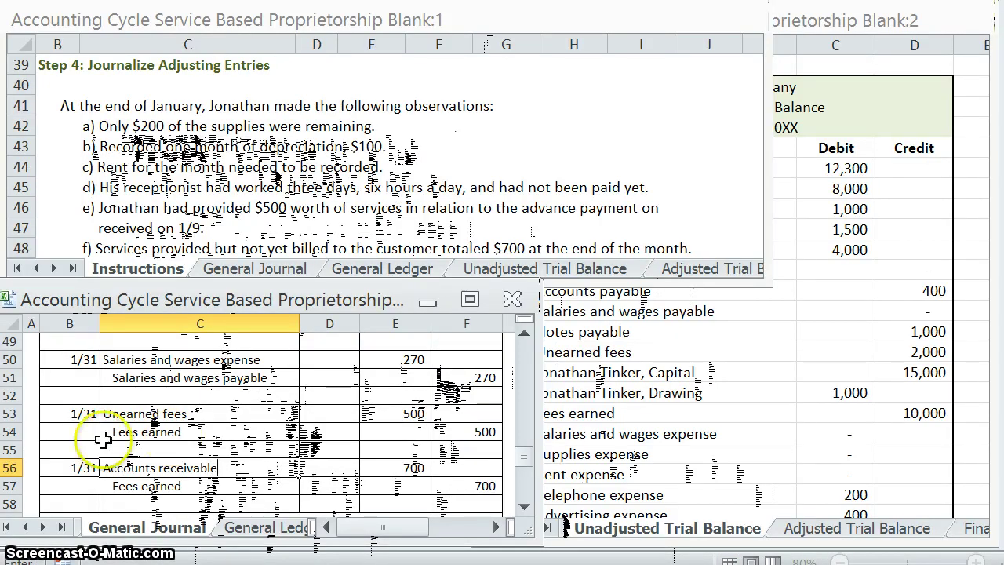
{"action": "left_click", "coordinate": [217, 471]}
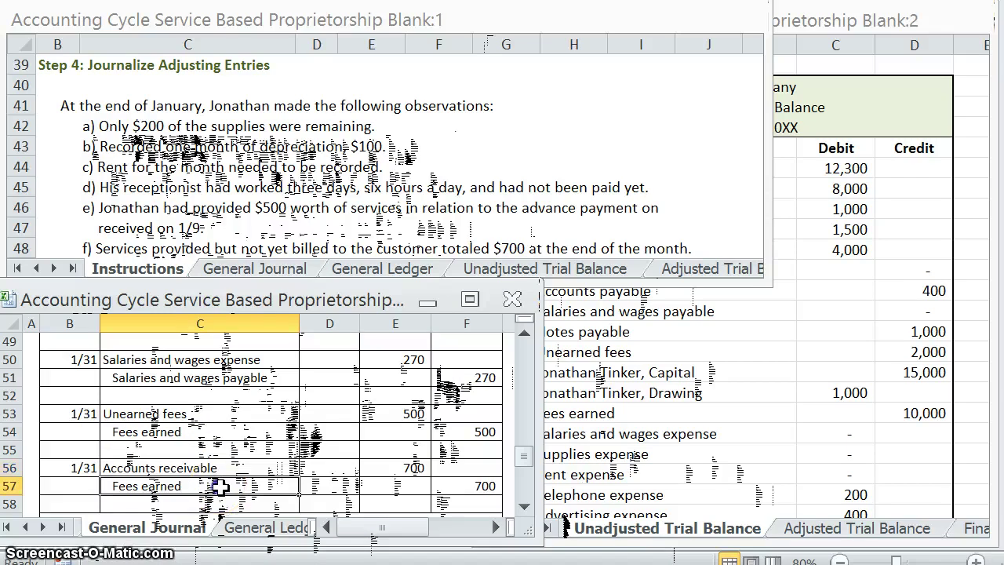
{"action": "scroll", "coordinate": [325, 448], "scroll_direction": "up", "scroll_amount": 3}
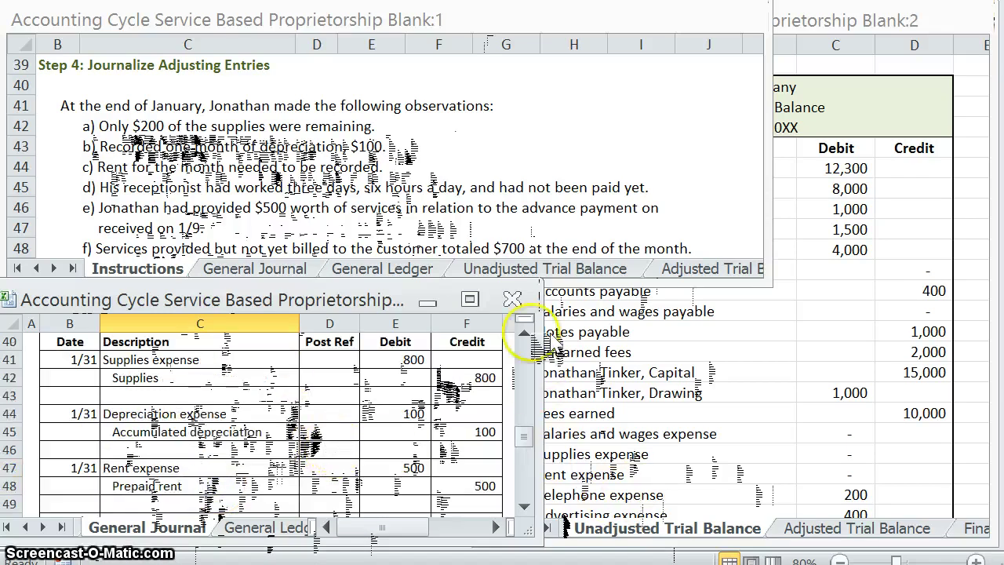
Make the General Journal window taller so rows 40–60 with all six 1/31 entries show.
{"action": "left_click_drag", "start_coordinate": [384, 286], "coordinate": [397, 83]}
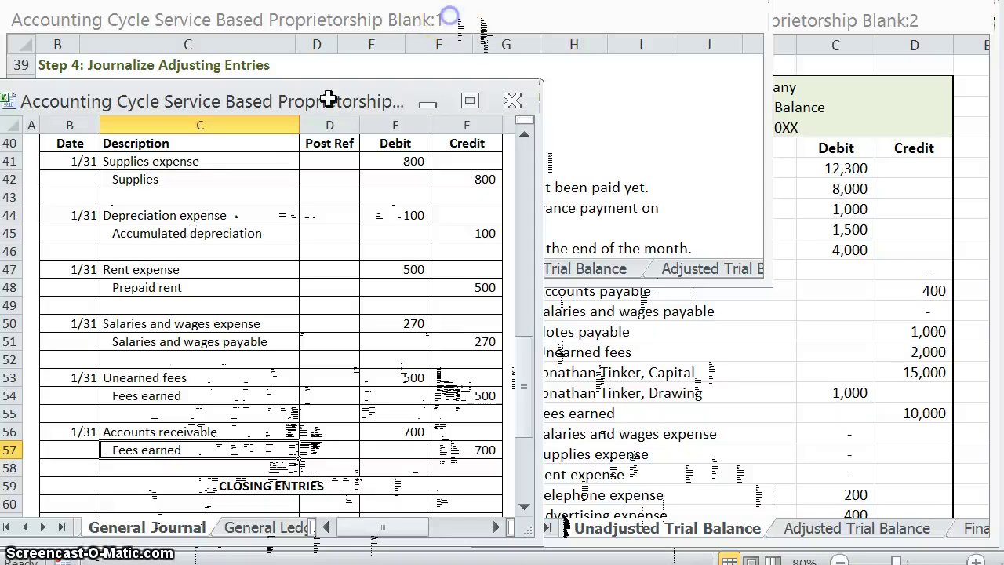
Scroll the Instructions sheet to row 48, showing the last adjusting item and Steps 5–8.
{"action": "left_click", "coordinate": [444, 22]}
{"action": "scroll", "coordinate": [118, 130], "scroll_direction": "down", "scroll_amount": 3}
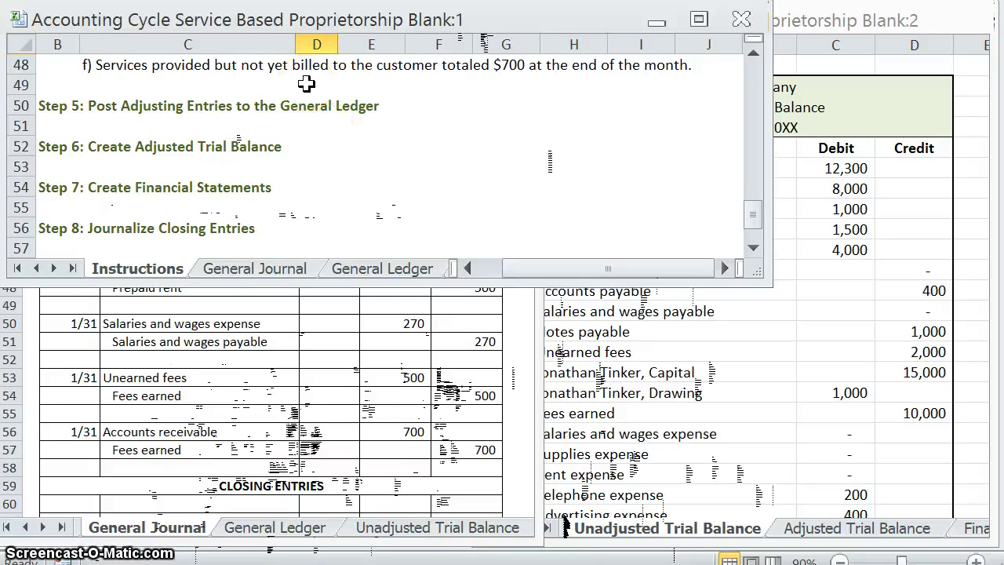
{"action": "scroll", "coordinate": [502, 117], "scroll_direction": "up", "scroll_amount": 9}
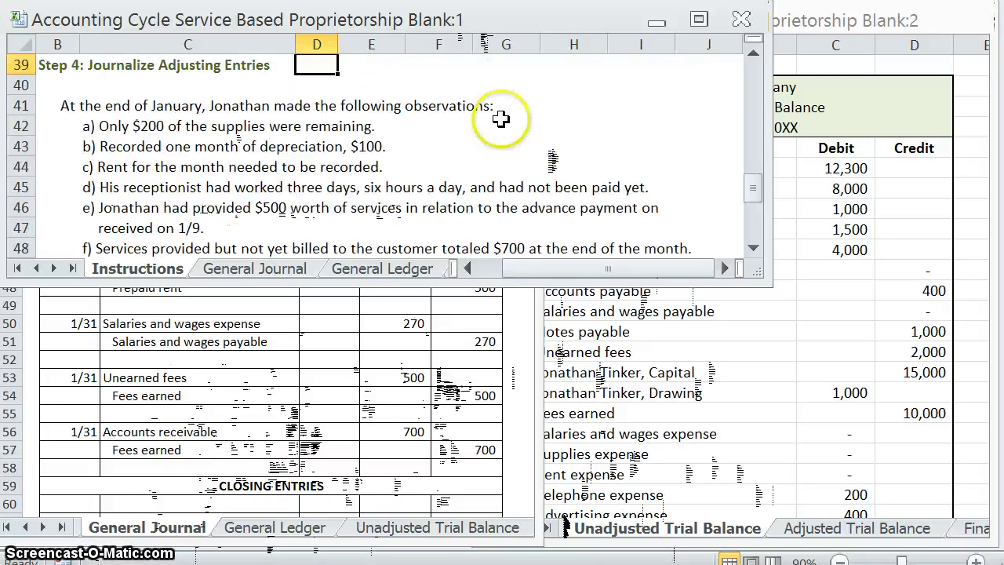
{"action": "scroll", "coordinate": [495, 119], "scroll_direction": "up", "scroll_amount": 3}
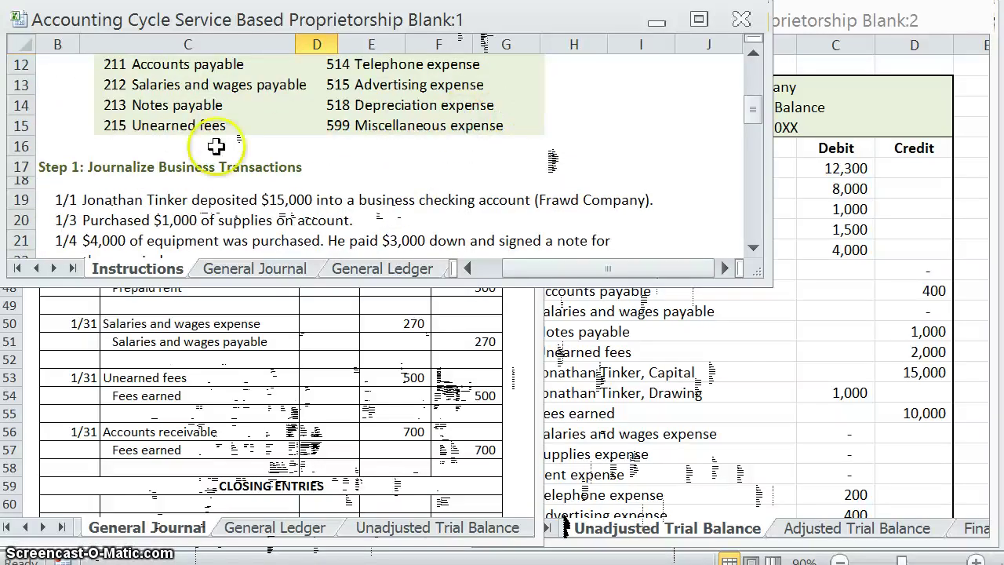
{"action": "scroll", "coordinate": [165, 169], "scroll_direction": "down", "scroll_amount": 6}
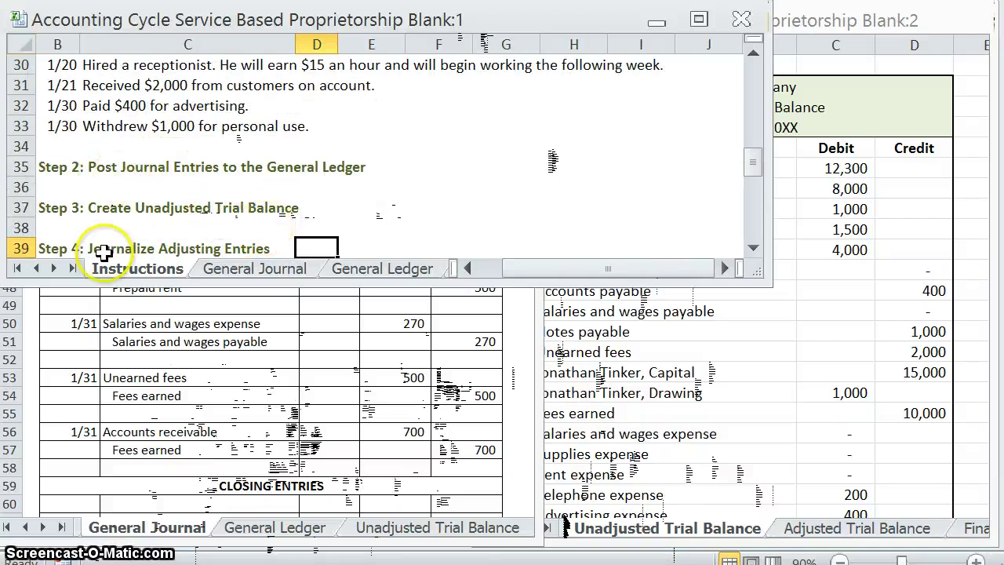
{"action": "scroll", "coordinate": [151, 234], "scroll_direction": "down", "scroll_amount": 3}
{"action": "scroll", "coordinate": [151, 235], "scroll_direction": "down", "scroll_amount": 3}
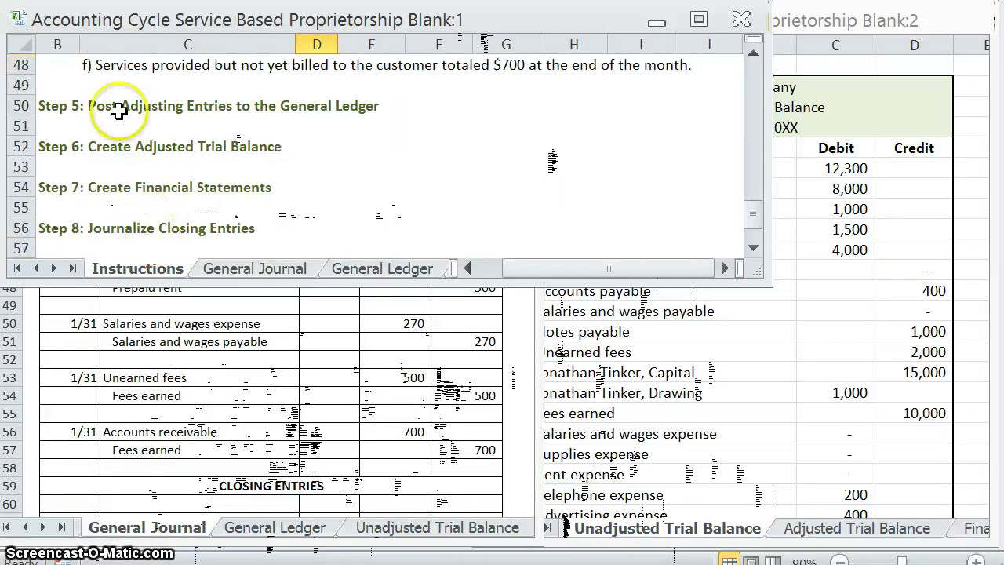